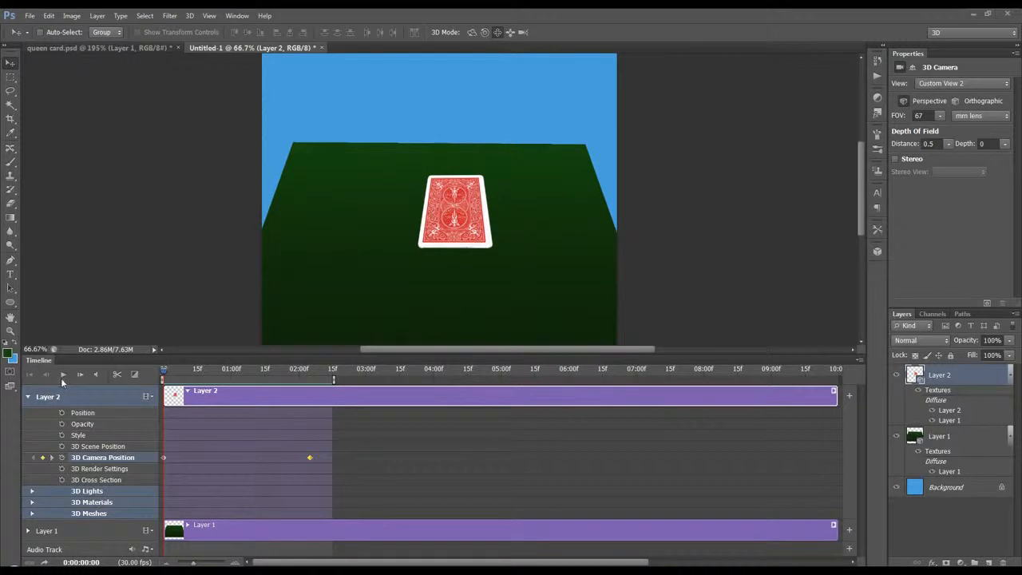
# Step: Play back the finished card flip animation, stop it and return the playhead to the start of the timeline
pyautogui.click(63, 373)
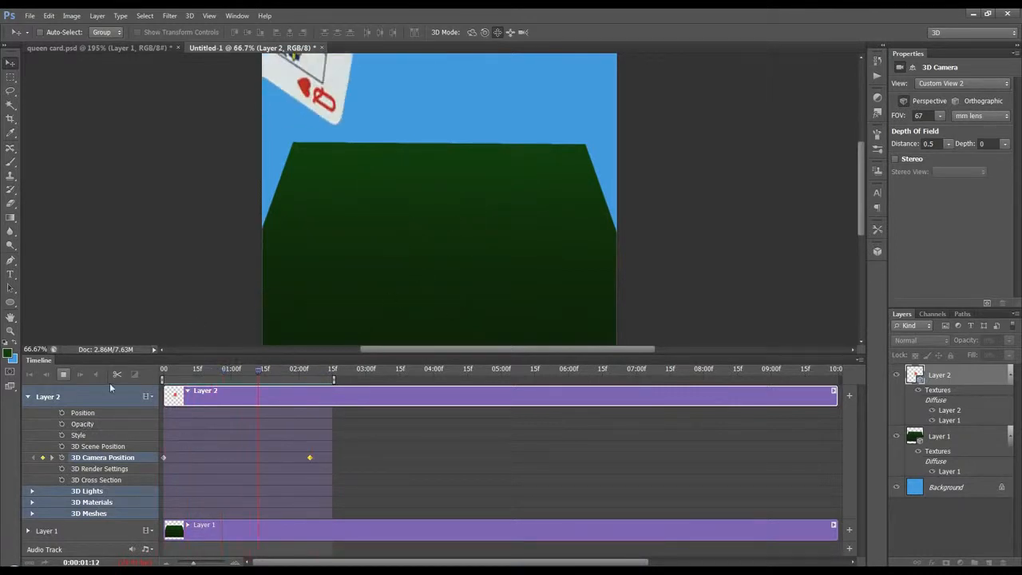
pyautogui.press('space')
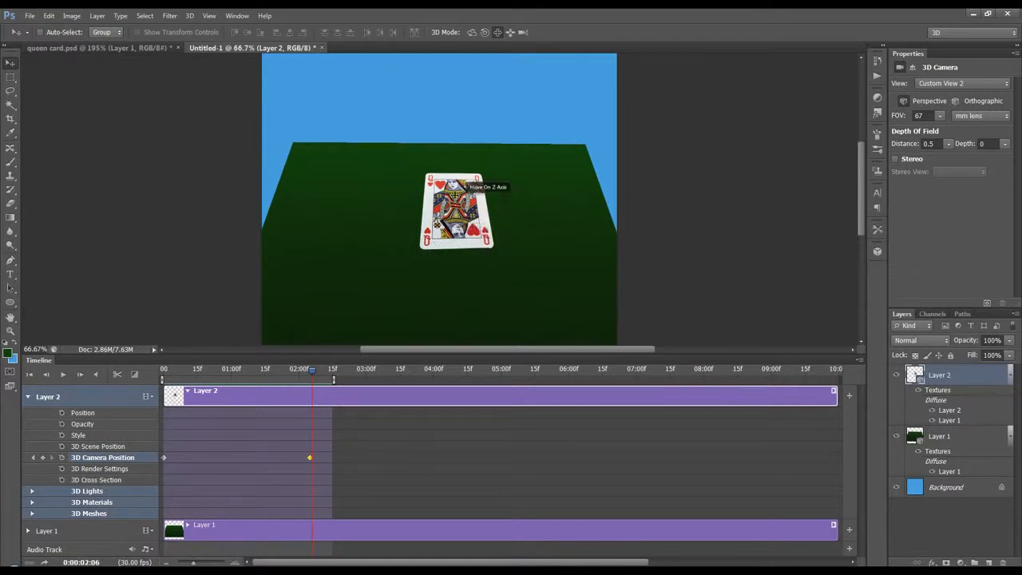
pyautogui.moveTo(313, 377); pyautogui.dragTo(164, 377)
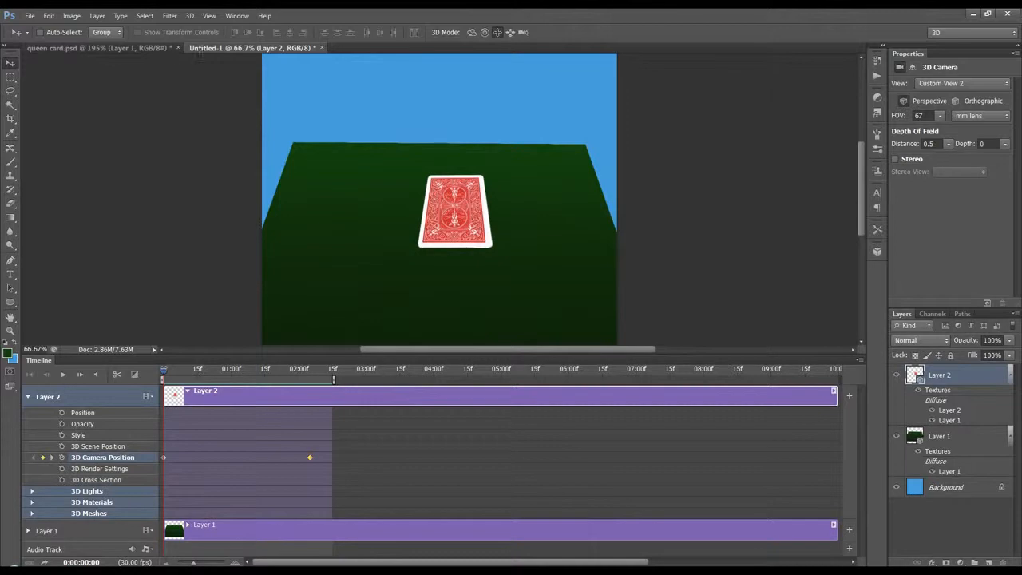
# Step: Close the timeline, then save the Untitled-1 document as a PSD while closing it
pyautogui.click(860, 362)
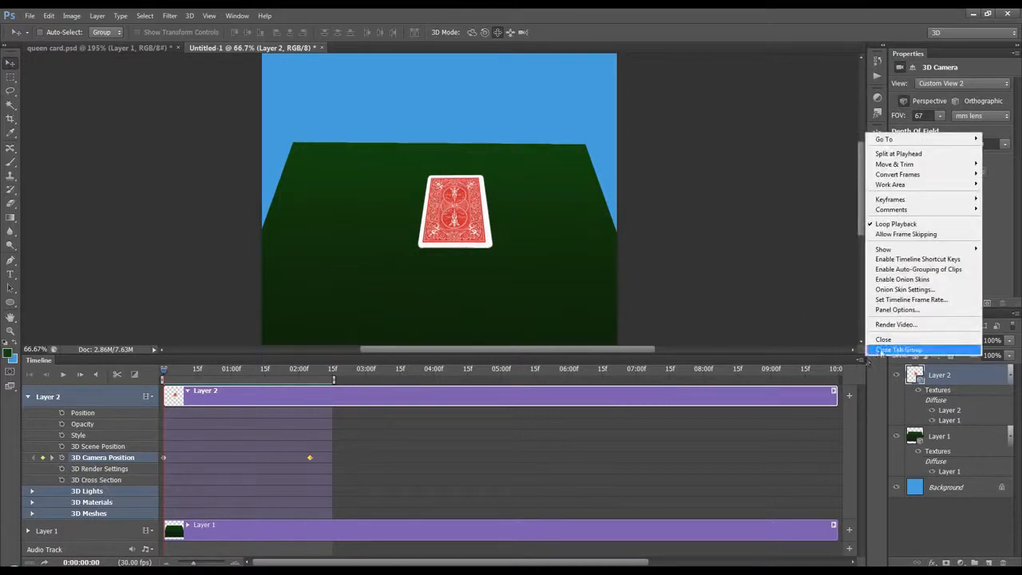
pyautogui.click(918, 350)
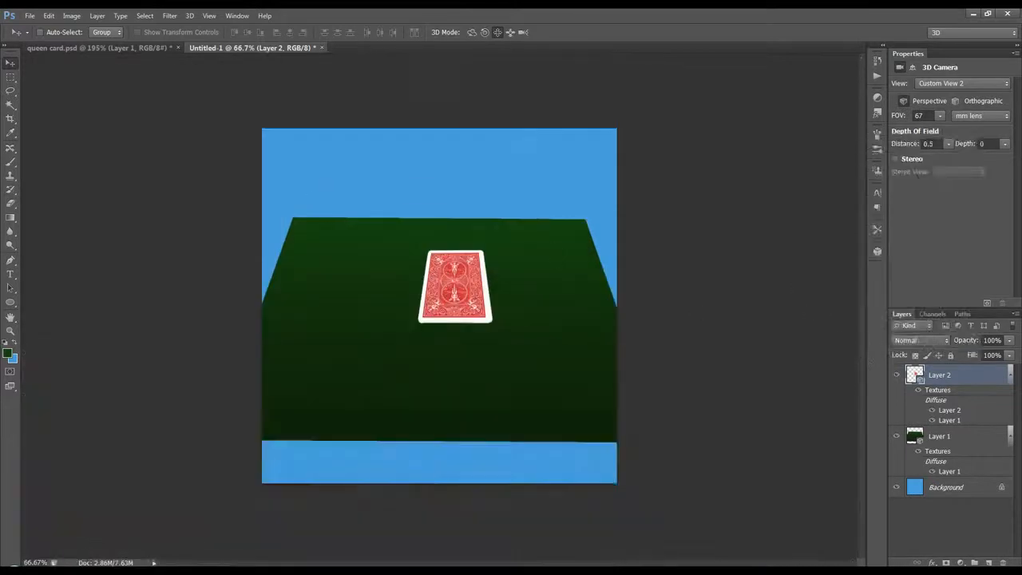
pyautogui.click(323, 48)
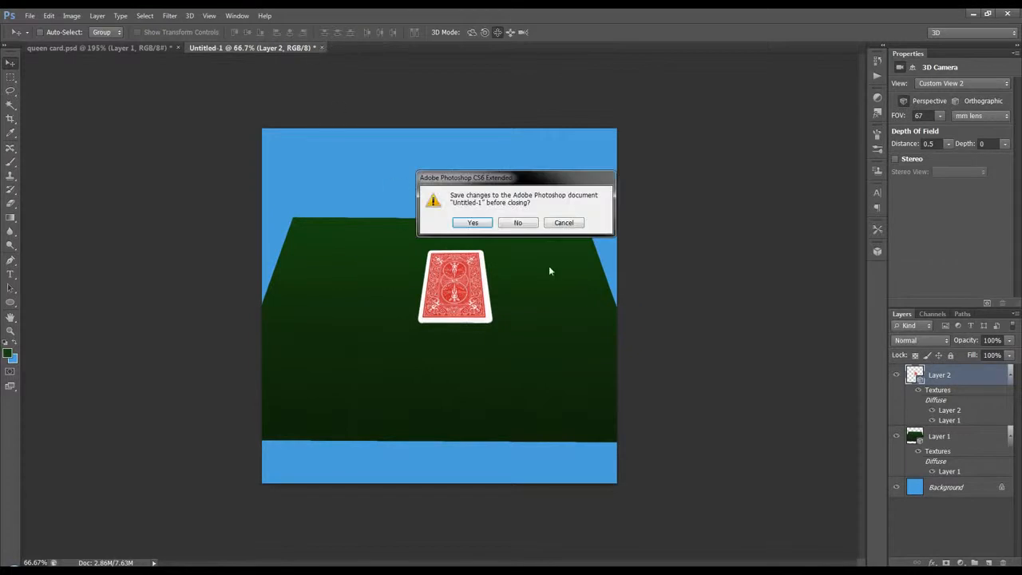
pyautogui.click(470, 222)
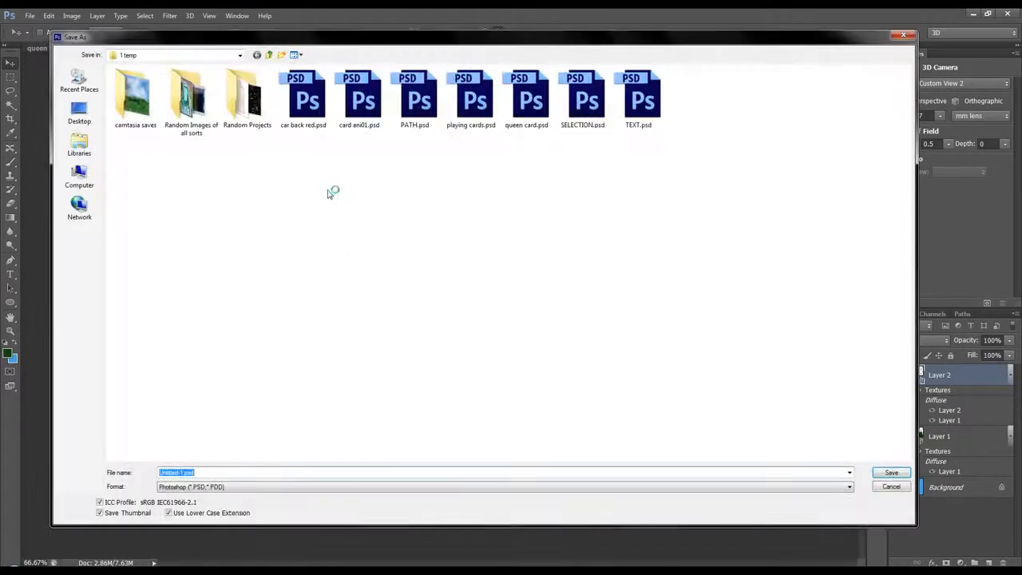
pyautogui.click(887, 474)
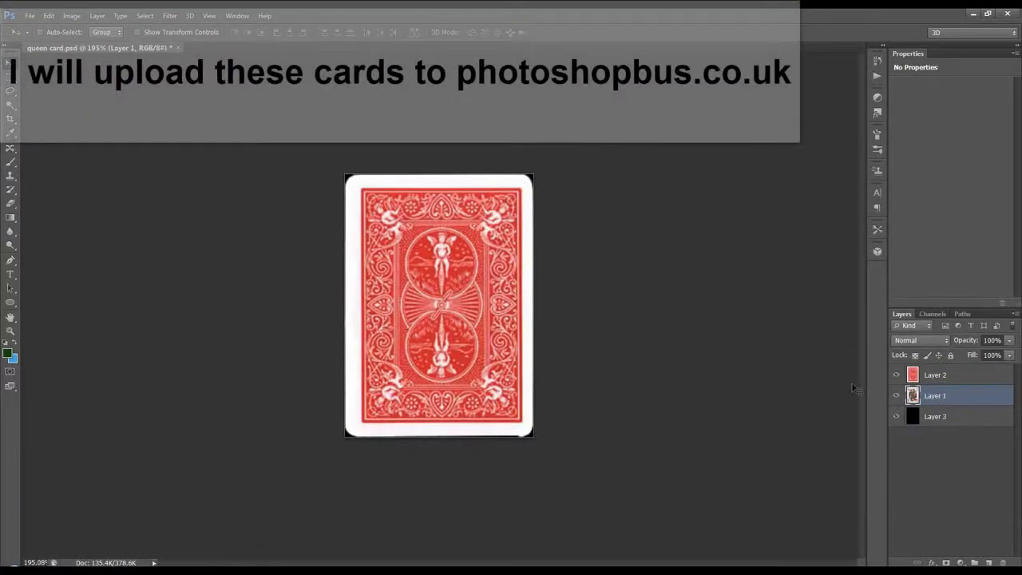
# Step: Inspect the layers of queen card.psd by switching the visibility of Layer 3, Layer 1 and Layer 2 off and on
pyautogui.click(897, 420)
pyautogui.click(896, 397)
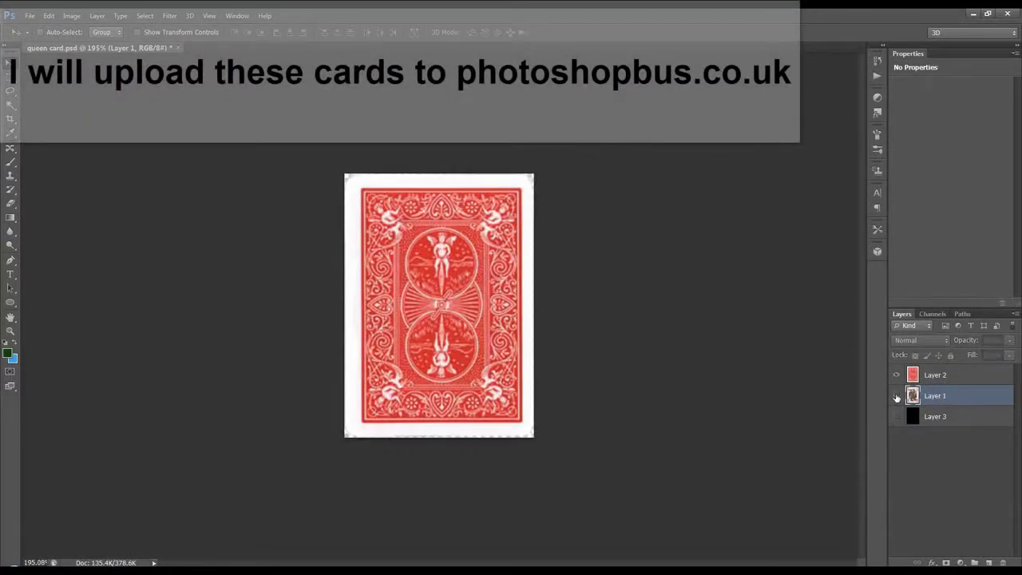
pyautogui.click(897, 397)
pyautogui.click(897, 374)
pyautogui.click(897, 375)
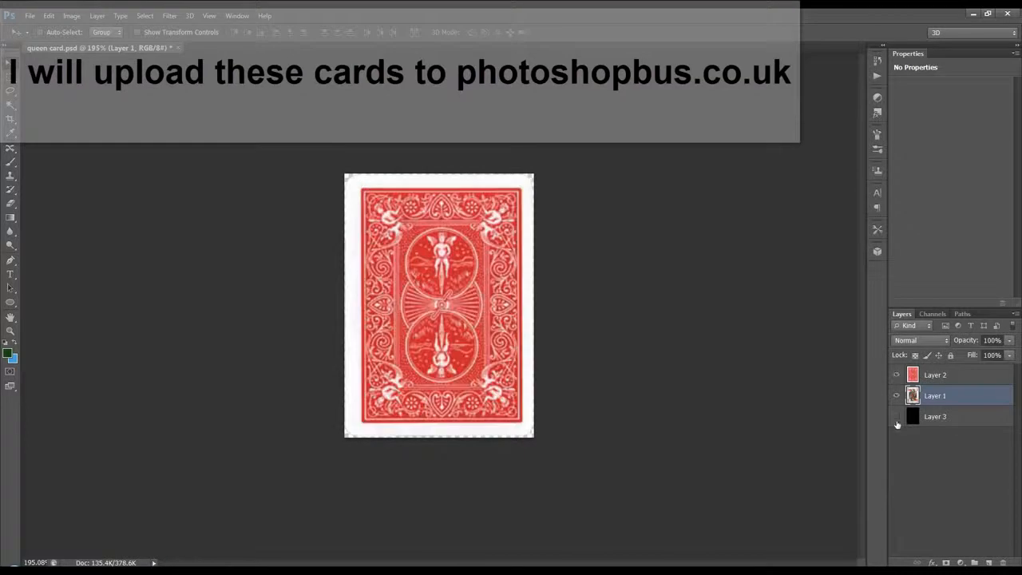
pyautogui.click(895, 419)
# Step: Convert the card back on Layer 2 and the queen face on Layer 1 into separate 3D postcards
pyautogui.click(928, 381)
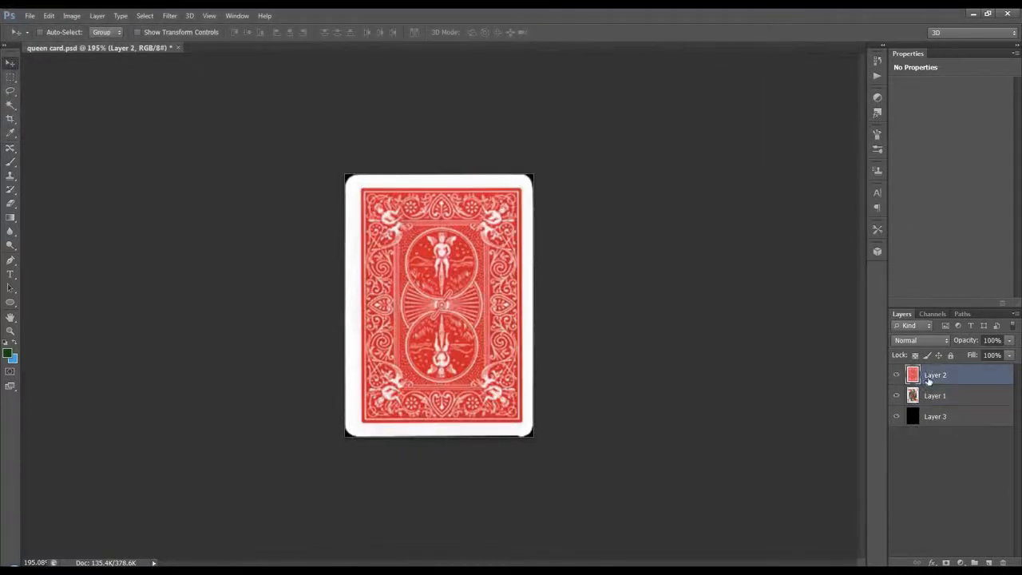
pyautogui.rightClick(955, 384)
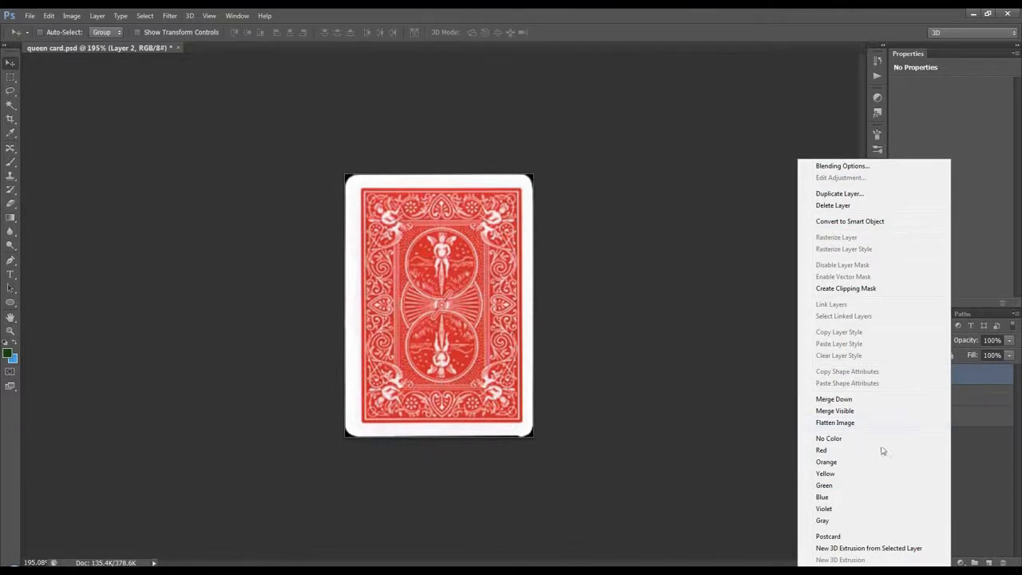
pyautogui.click(849, 538)
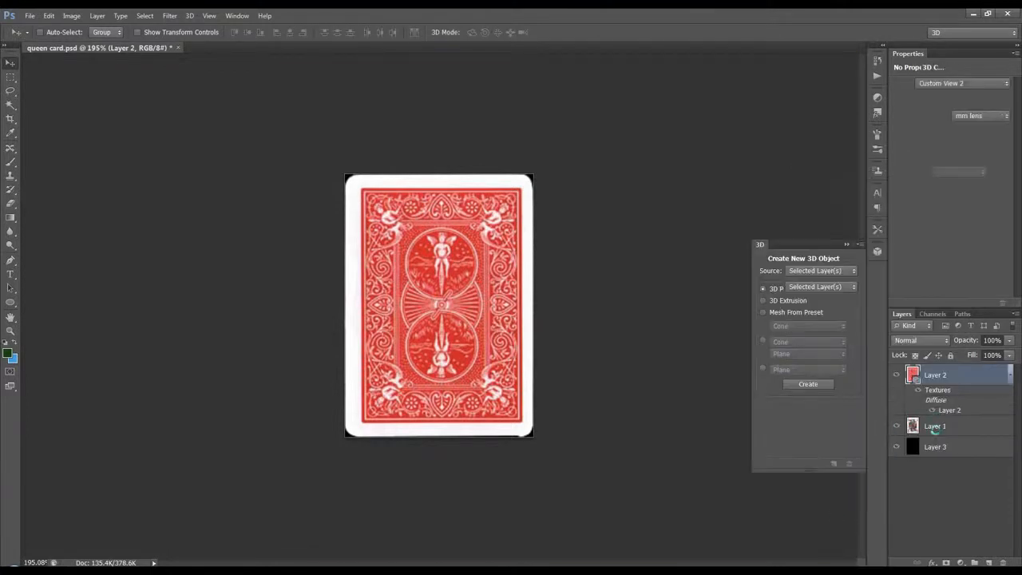
pyautogui.click(940, 428)
pyautogui.rightClick(940, 430)
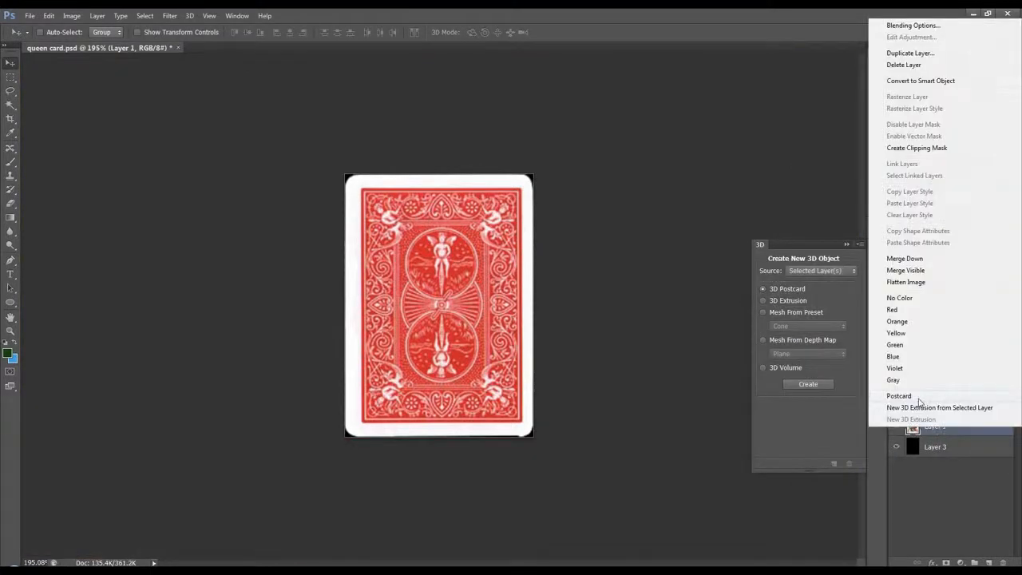
pyautogui.click(894, 394)
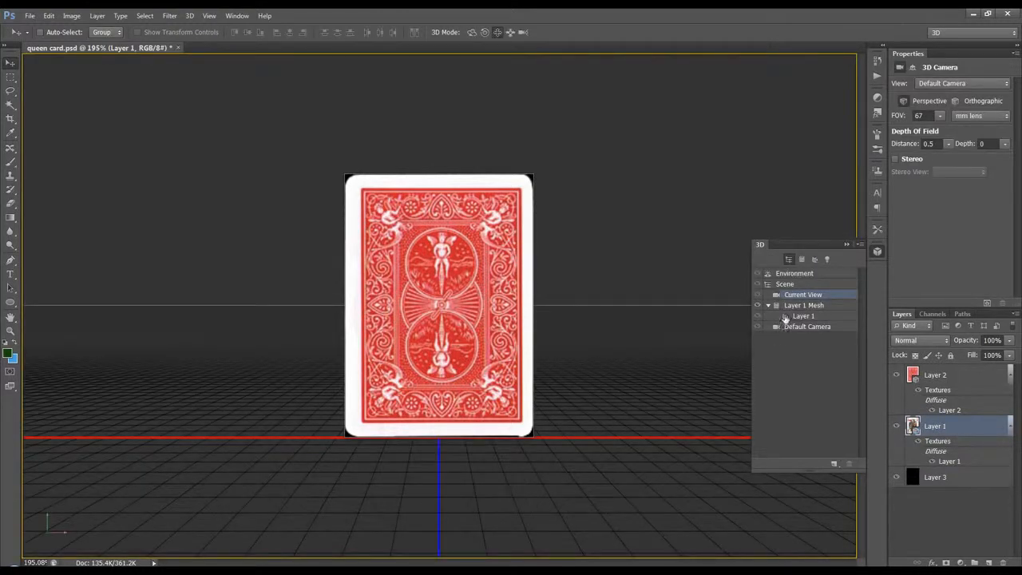
# Step: Merge the two 3D postcard layers into one, expand both mesh groups and rotate the scene to show the card at an angle
pyautogui.click(947, 375)
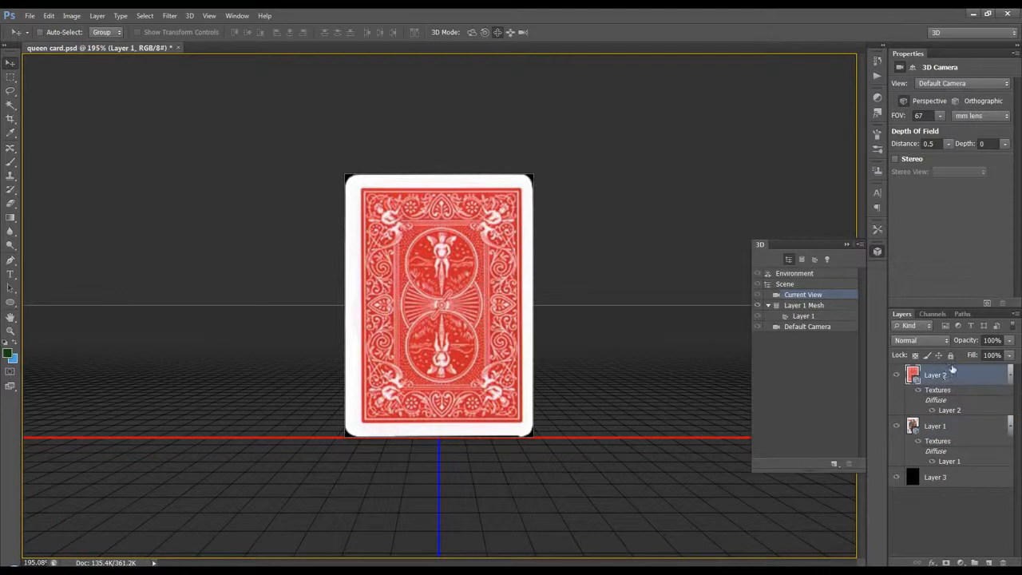
pyautogui.hotkey('ctrl', 'e')
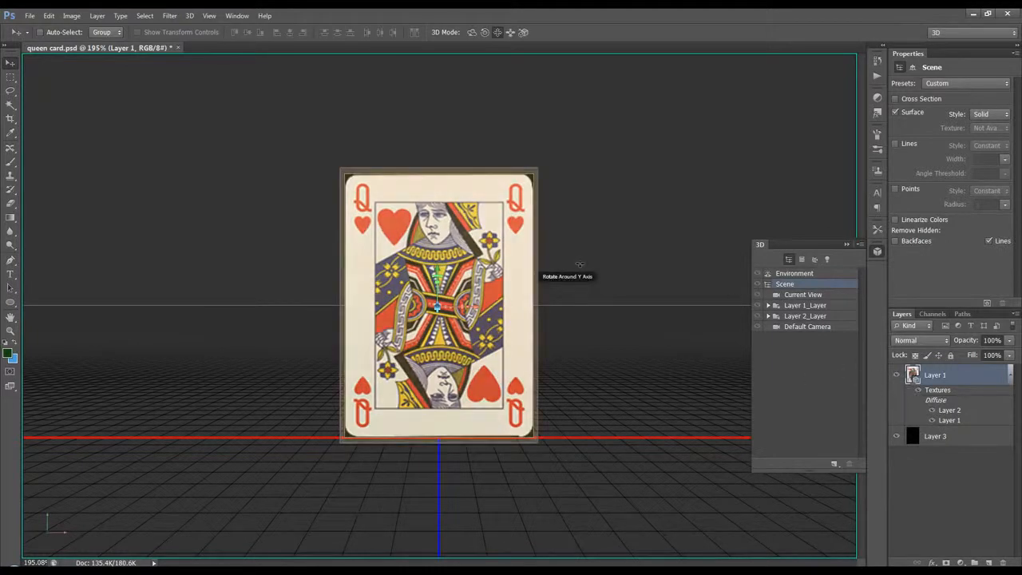
pyautogui.click(769, 306)
pyautogui.click(767, 337)
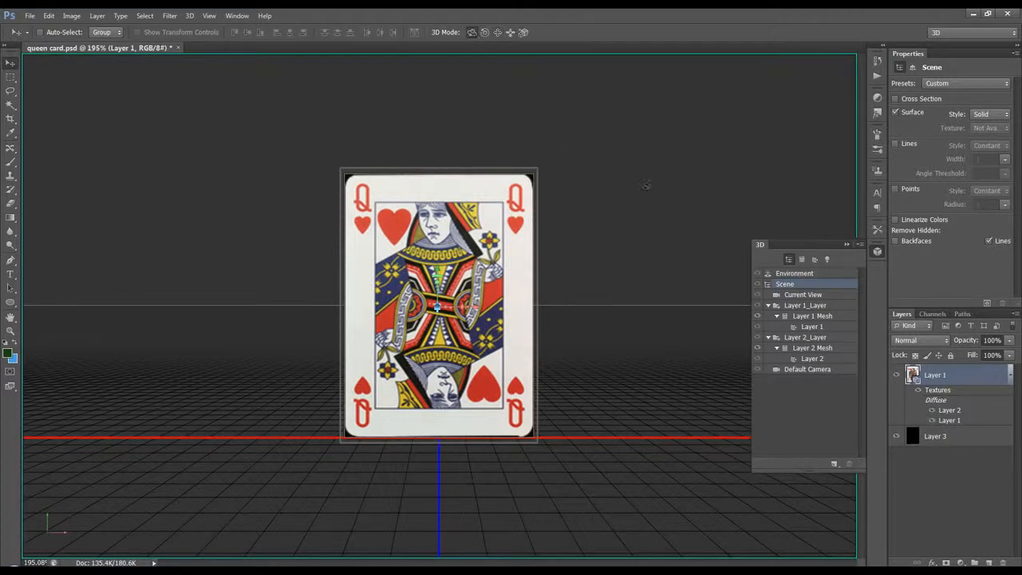
pyautogui.moveTo(651, 223); pyautogui.dragTo(620, 231)
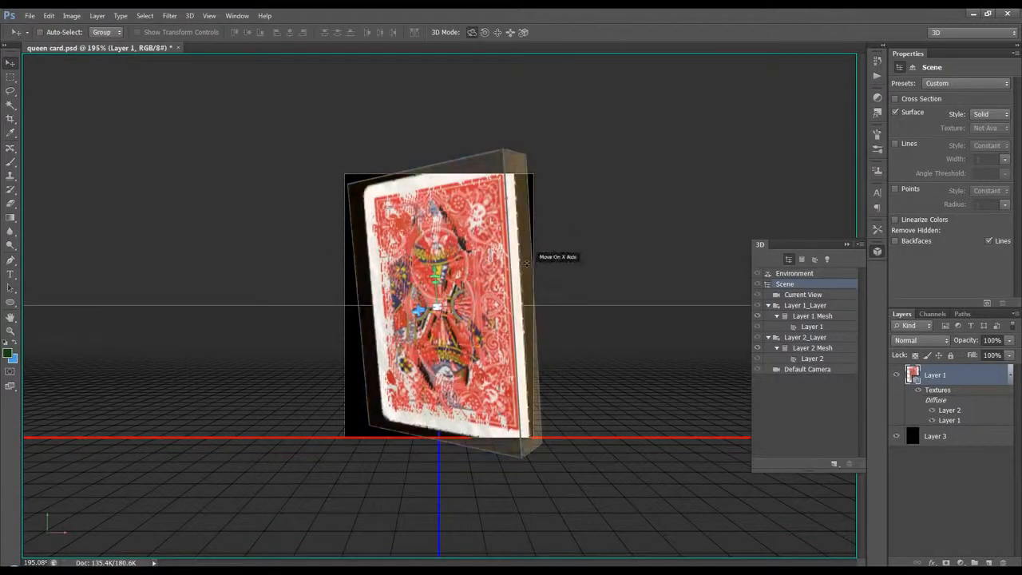
# Step: Rename the material under Layer 1 Mesh as front
pyautogui.click(809, 327)
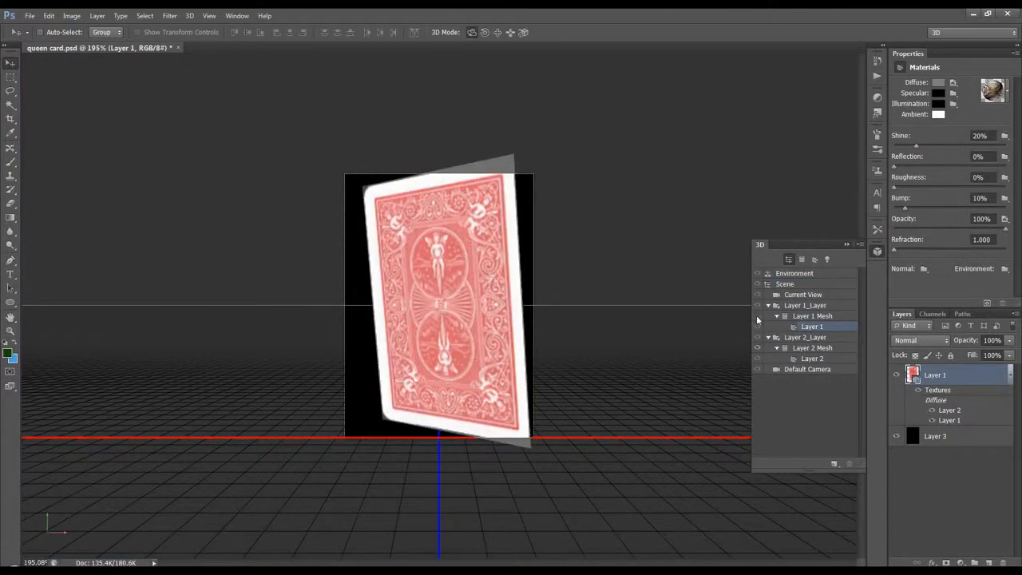
pyautogui.doubleClick(811, 327)
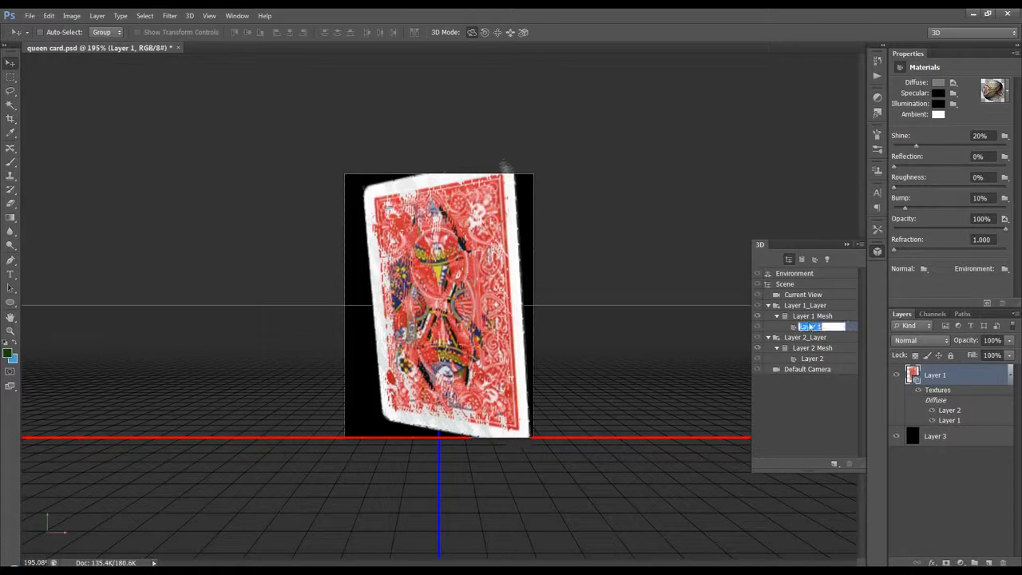
pyautogui.write('fr')
pyautogui.press('Return')
# Step: Check which card side Layer 2 Mesh holds by toggling its visibility, and rename its material as back
pyautogui.click(809, 359)
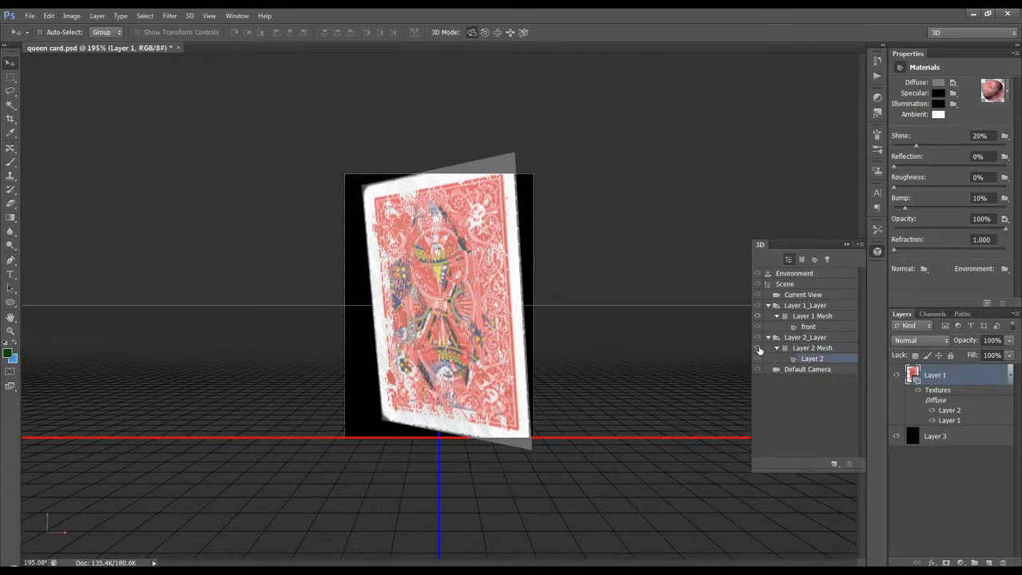
pyautogui.click(758, 349)
pyautogui.click(759, 349)
pyautogui.doubleClick(808, 359)
pyautogui.write('ba')
pyautogui.press('Escape')
# Step: Set the Z position of Layer 1 Mesh to 1 to separate the front face from the back
pyautogui.click(803, 317)
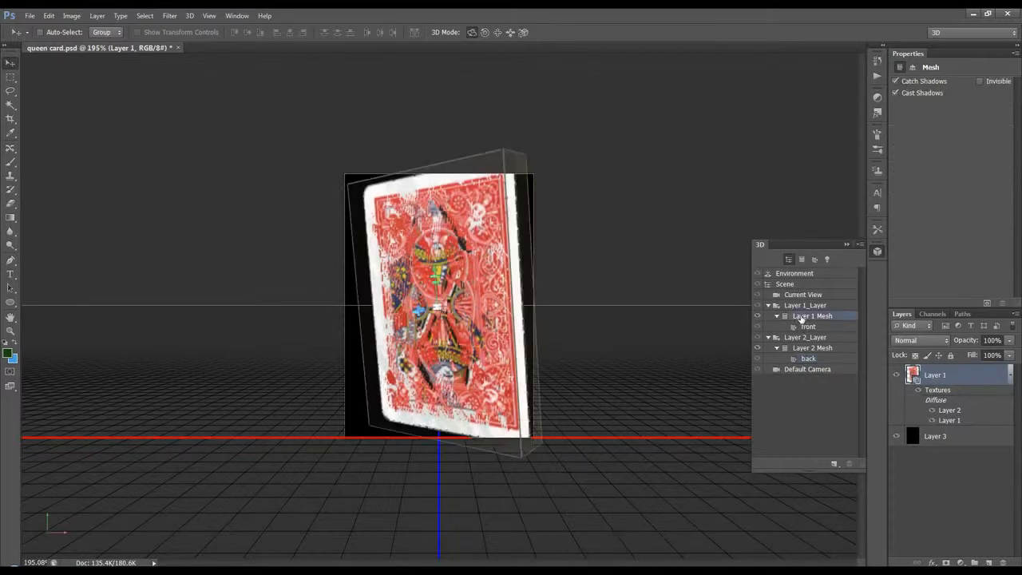
pyautogui.click(914, 68)
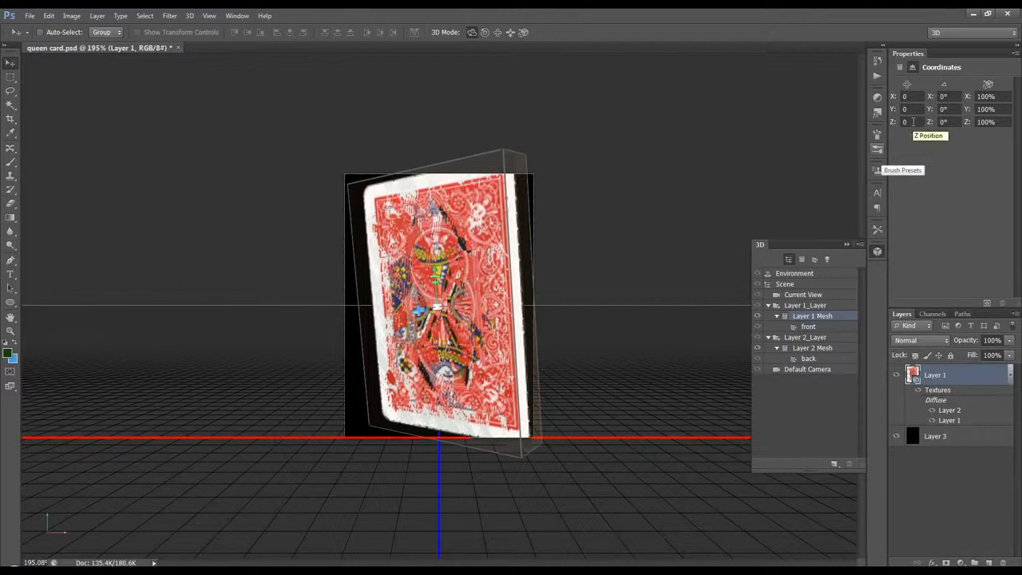
pyautogui.click(913, 121)
pyautogui.write('1')
pyautogui.press('Return')
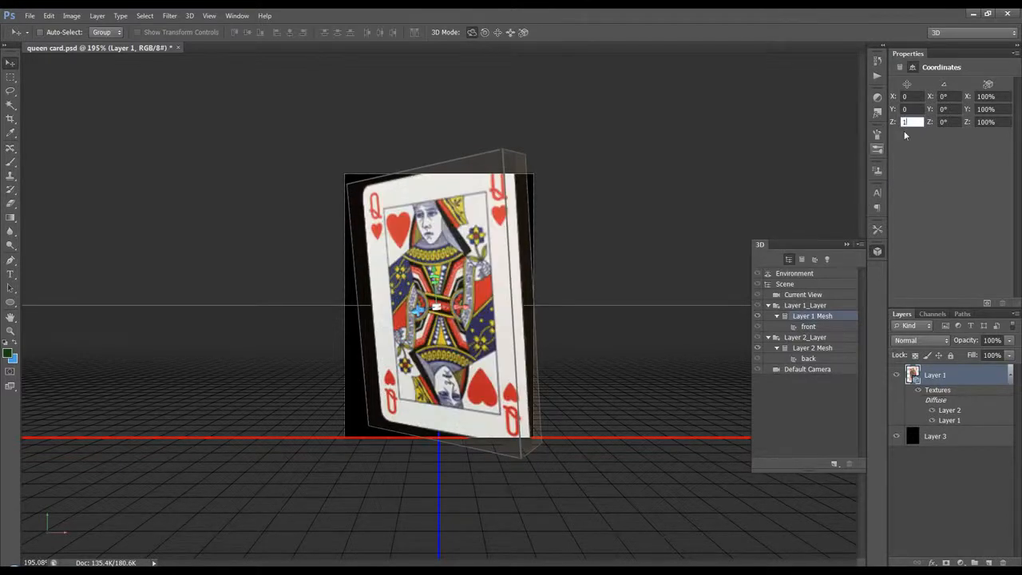
# Step: Undo a trial rotation of Layer 1 Mesh alone and rotate the whole Scene so both card faces turn together
pyautogui.moveTo(588, 268)
pyautogui.mouseDown()
pyautogui.moveTo(560, 283)
pyautogui.moveTo(583, 275)
pyautogui.mouseUp()
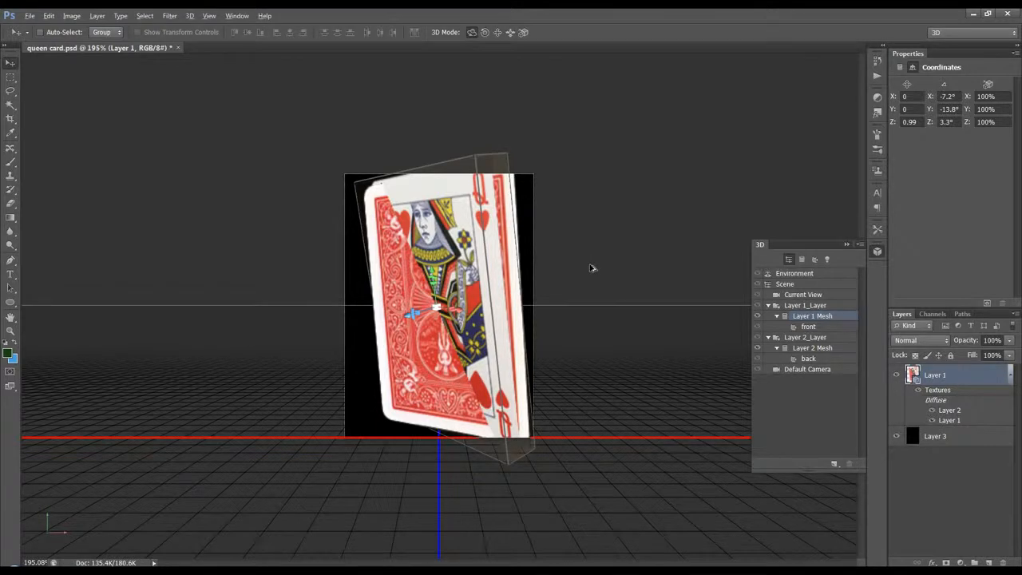
pyautogui.hotkey('ctrl', 'z')
pyautogui.click(796, 286)
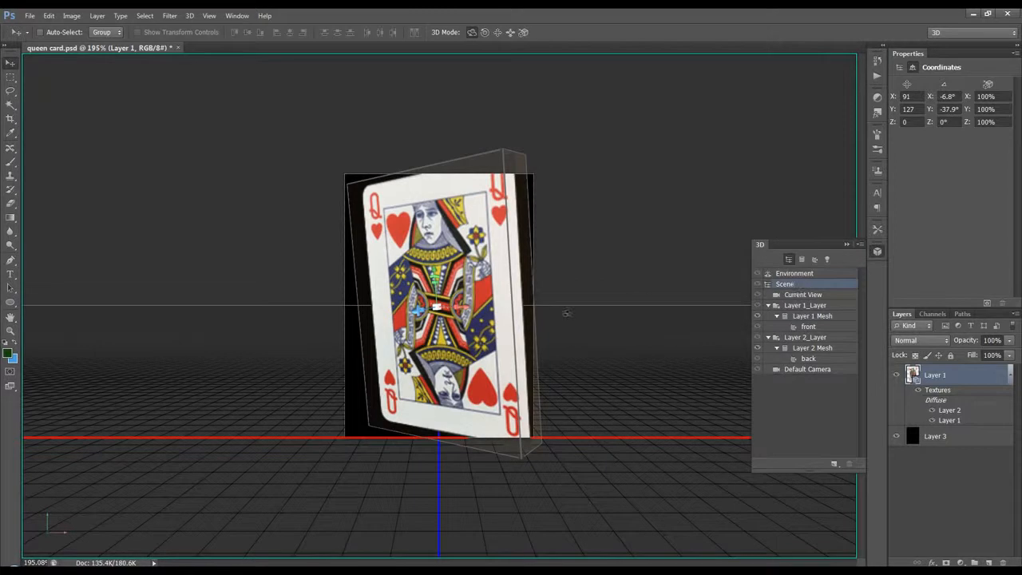
pyautogui.moveTo(598, 277)
pyautogui.mouseDown()
pyautogui.moveTo(522, 298)
pyautogui.moveTo(612, 274)
pyautogui.moveTo(529, 294)
pyautogui.moveTo(600, 287)
pyautogui.mouseUp()
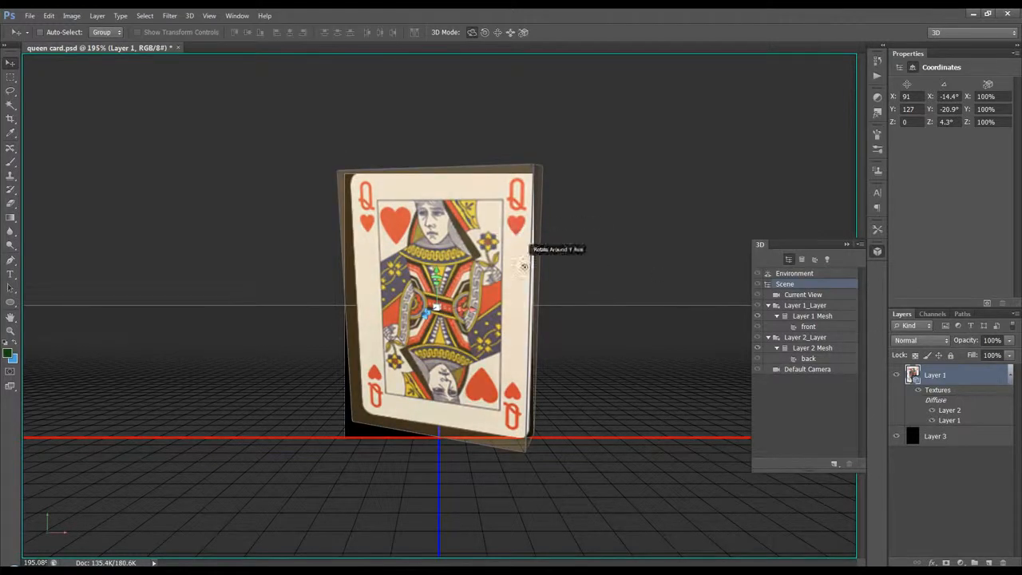
pyautogui.moveTo(563, 284); pyautogui.dragTo(585, 271)
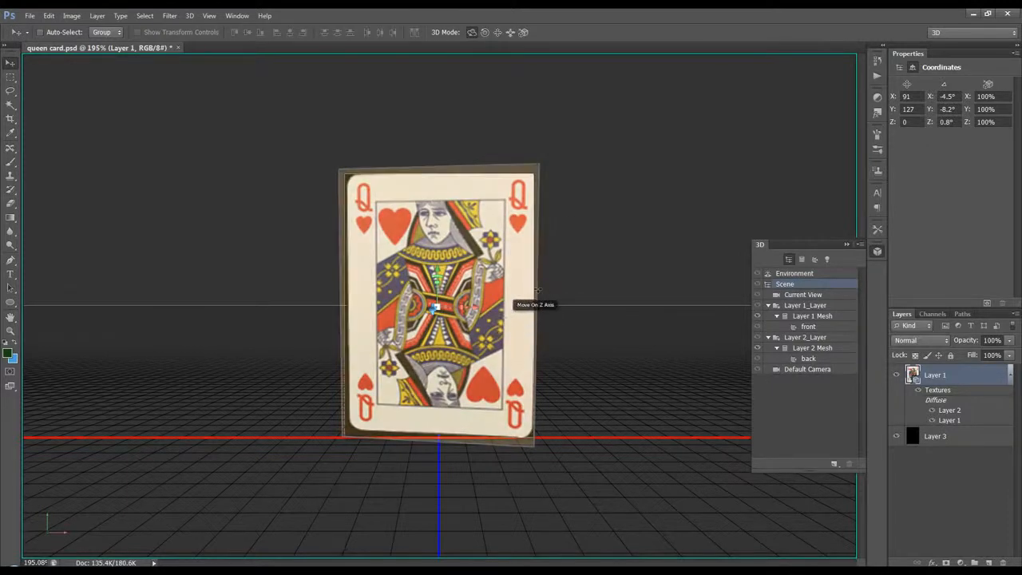
# Step: Try rotating only Layer 1 Mesh, undo the rotation and select the whole Scene again
pyautogui.click(826, 317)
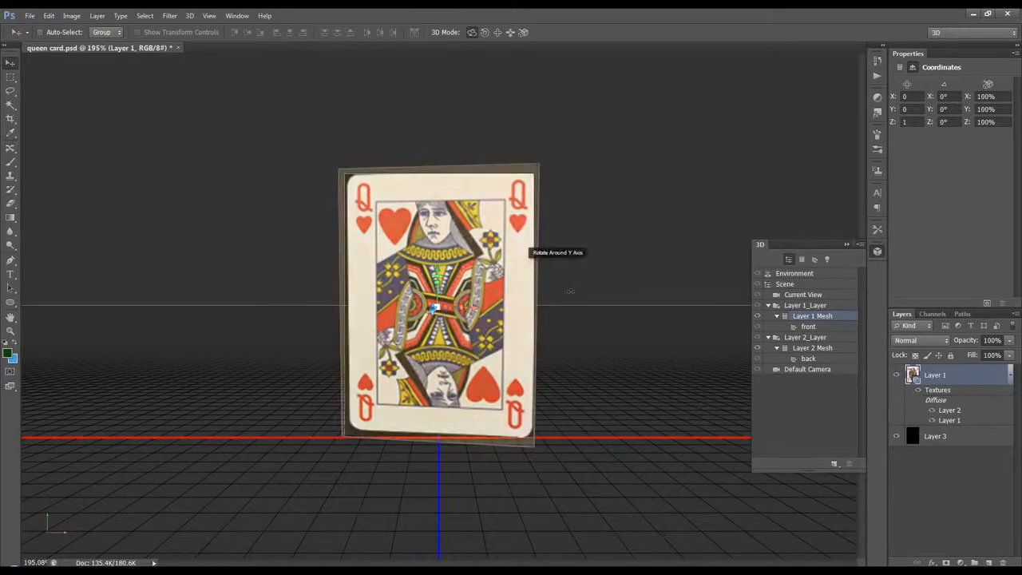
pyautogui.moveTo(577, 287); pyautogui.dragTo(580, 287)
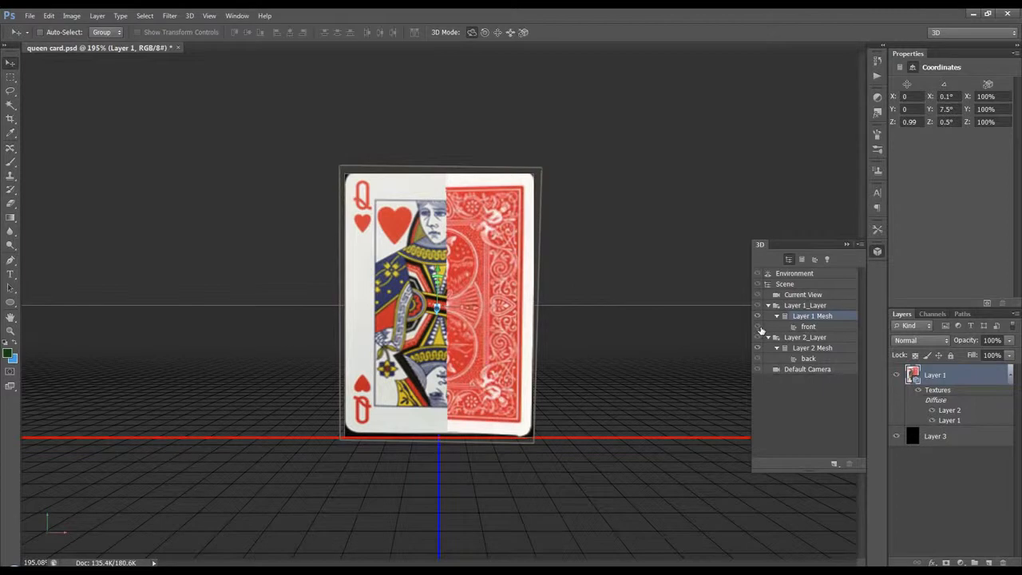
pyautogui.hotkey('ctrl', 'z')
pyautogui.click(795, 286)
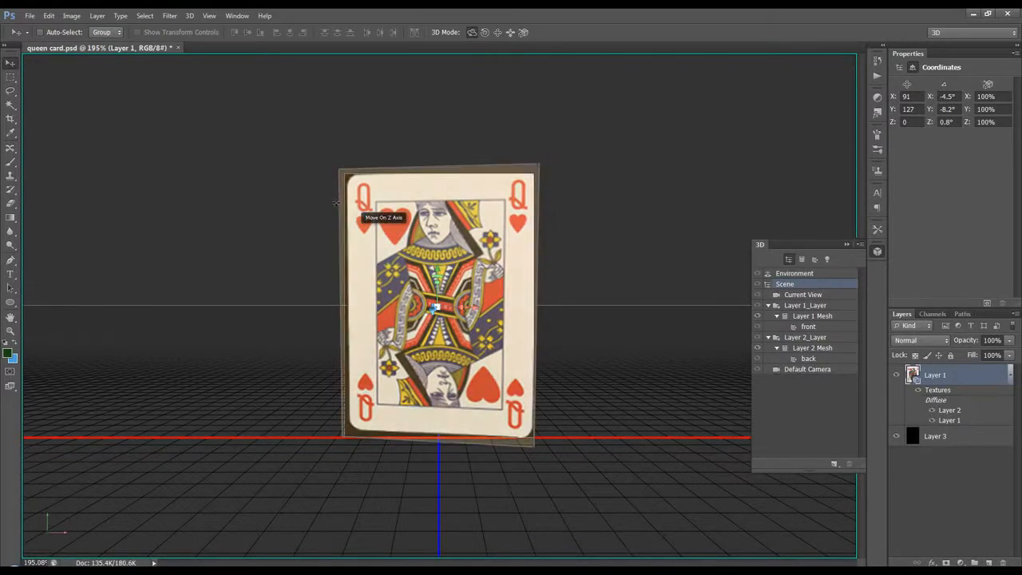
# Step: Create a new 1000 x 1000 pixel RGB document at 100 pixels/inch with a white background
pyautogui.click(29, 15)
pyautogui.press('Escape')
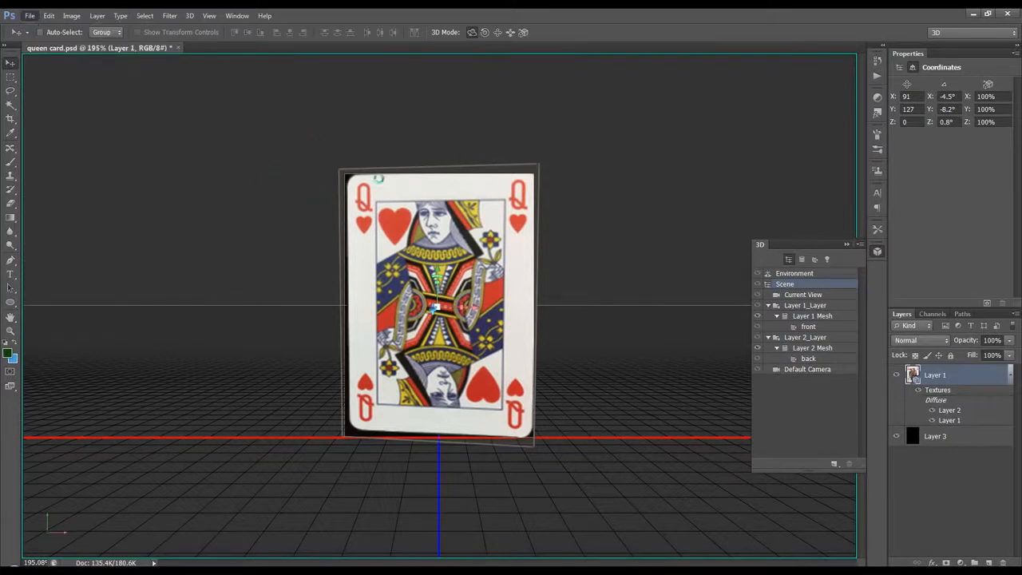
pyautogui.hotkey('ctrl', 'n')
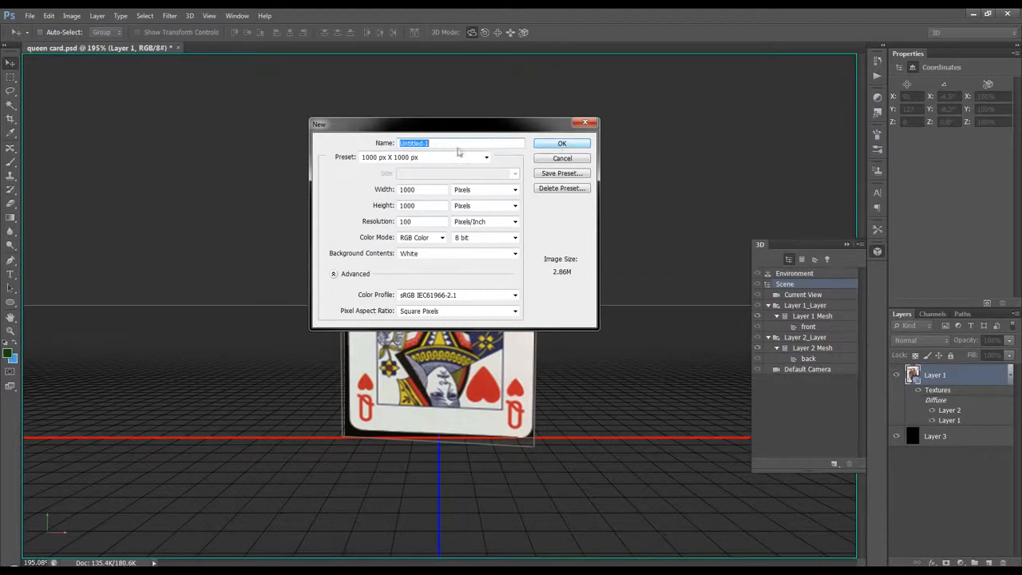
pyautogui.click(539, 146)
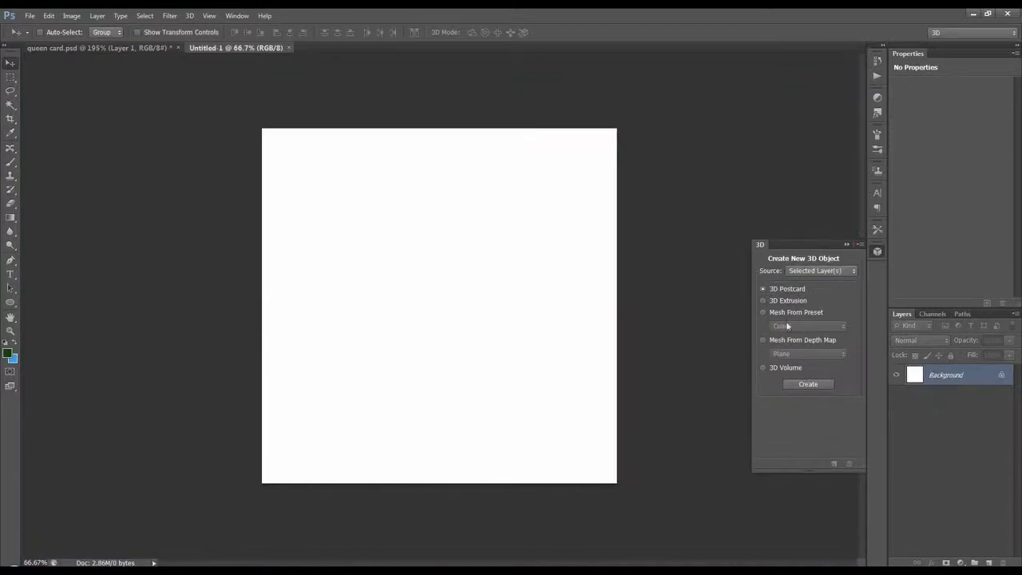
# Step: Fill the Background layer with the light blue swatch and add a new layer filled with dark green
pyautogui.click(15, 343)
pyautogui.hotkey('alt', 'BackSpace')
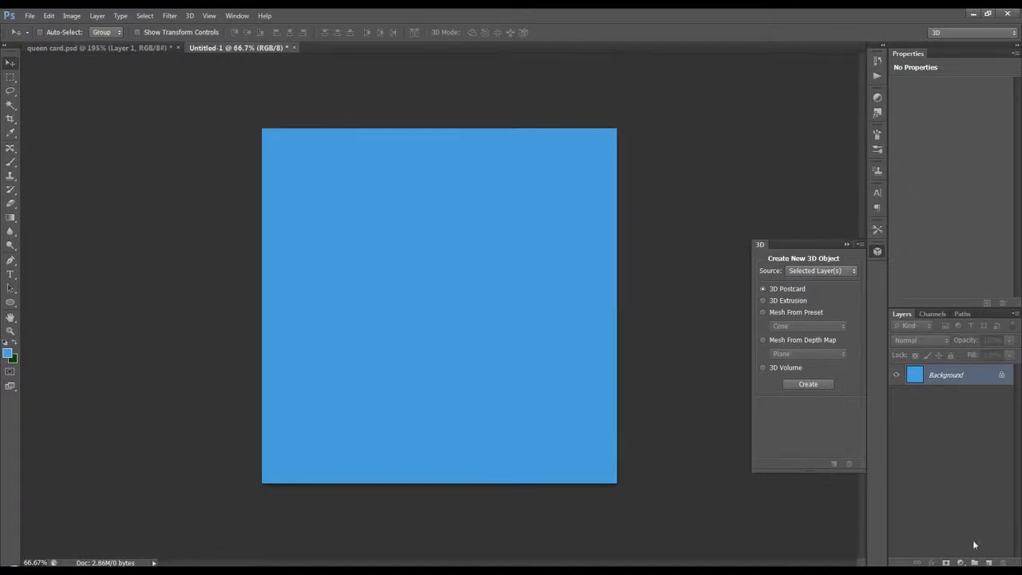
pyautogui.click(989, 562)
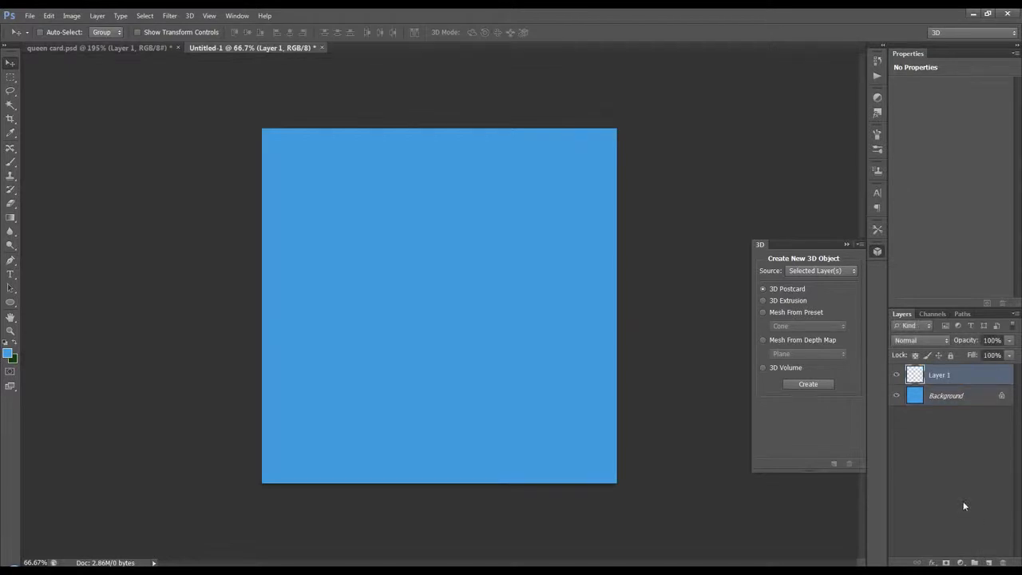
pyautogui.hotkey('ctrl', 'BackSpace')
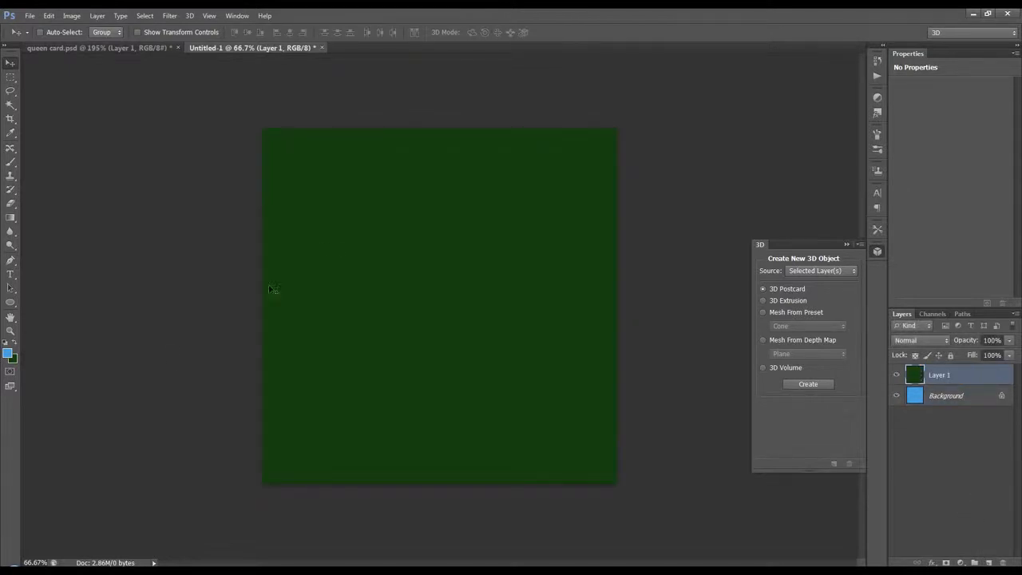
# Step: Make green the foreground colour and check the hex codes of the foreground and background colours without changing them
pyautogui.click(14, 342)
pyautogui.click(8, 354)
pyautogui.click(647, 269)
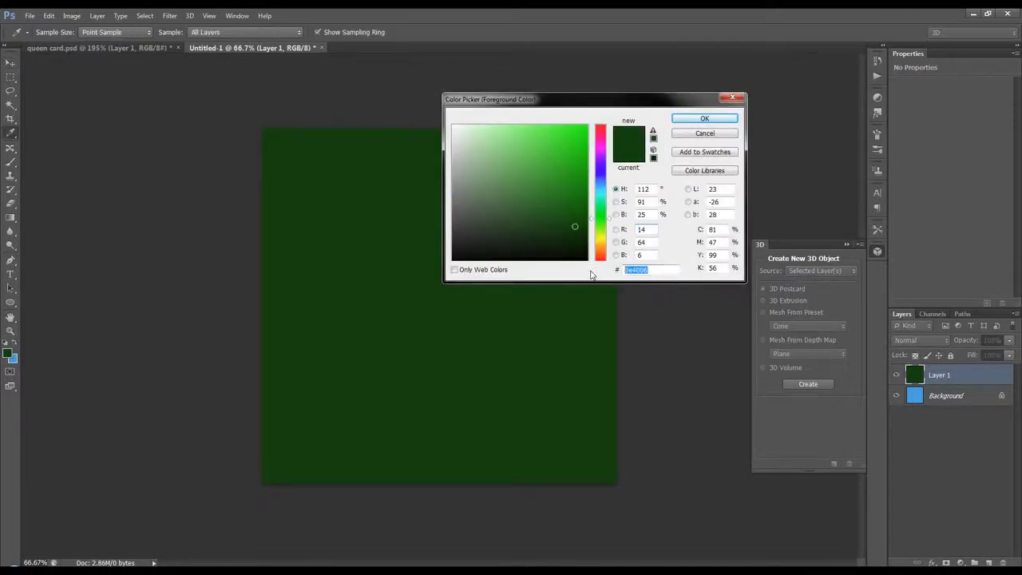
pyautogui.click(730, 118)
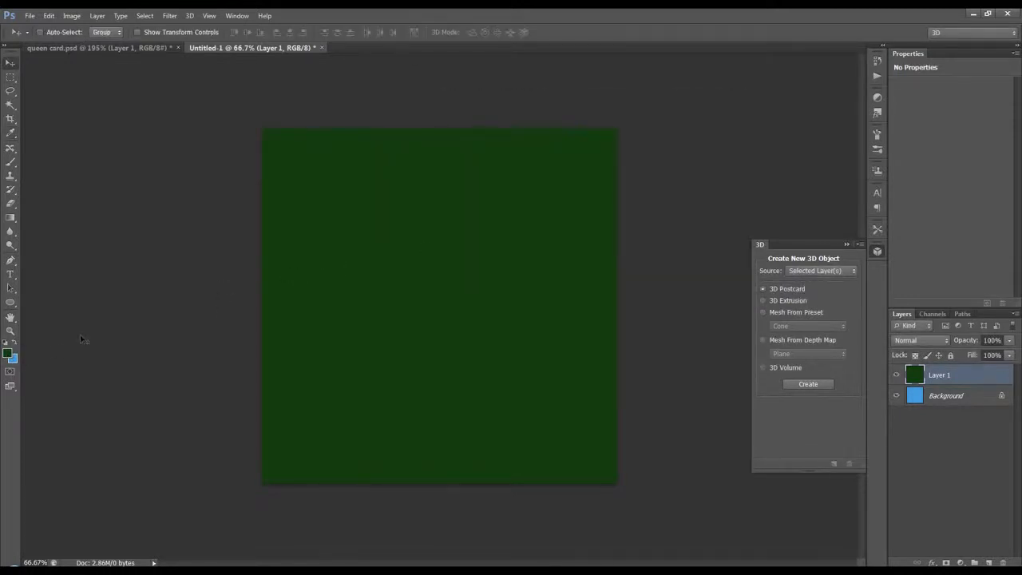
pyautogui.click(14, 360)
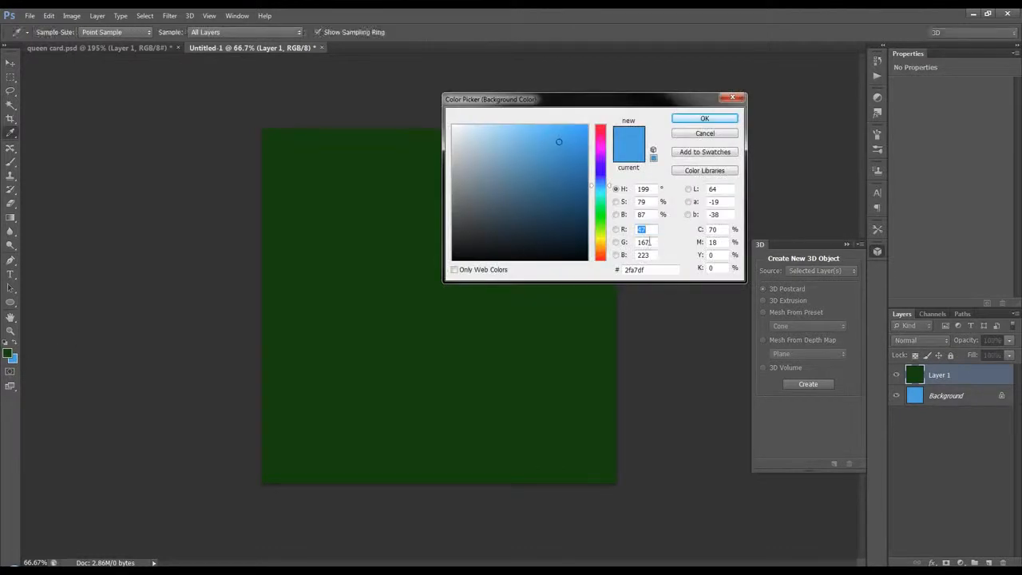
pyautogui.click(653, 270)
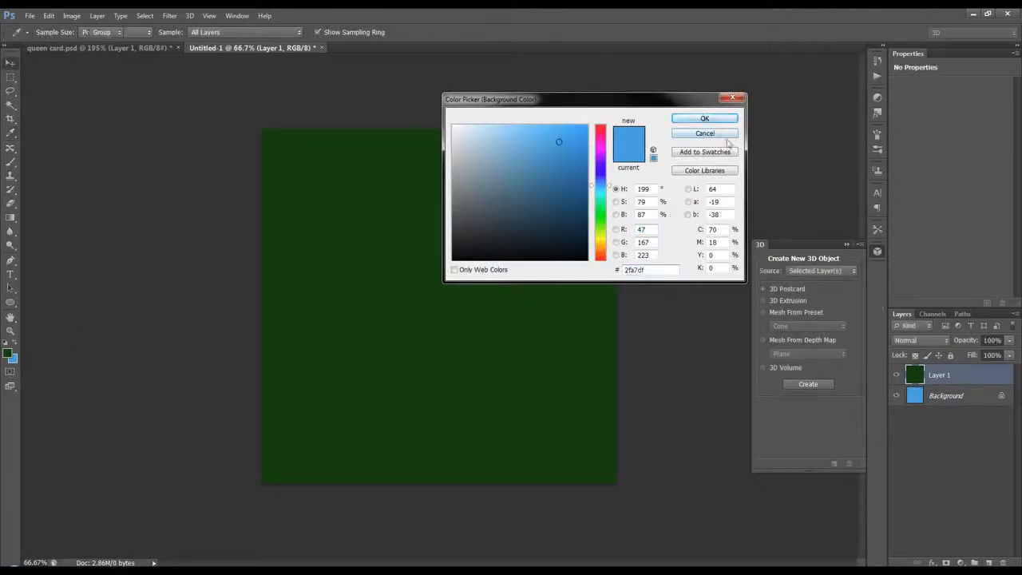
pyautogui.click(705, 118)
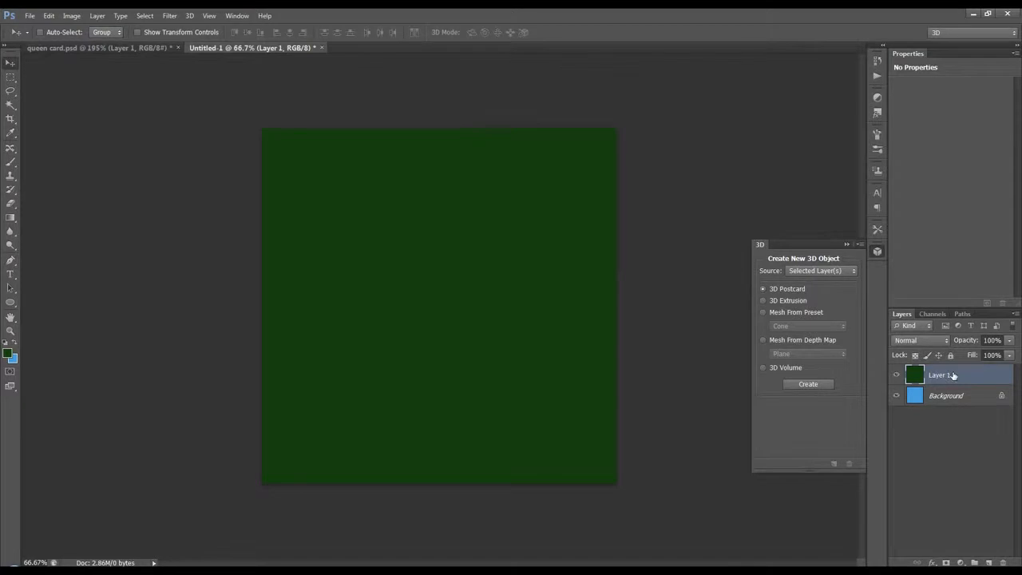
# Step: Convert the green Layer 1 to a smart object and open its contents
pyautogui.rightClick(952, 375)
pyautogui.click(891, 222)
pyautogui.doubleClick(921, 381)
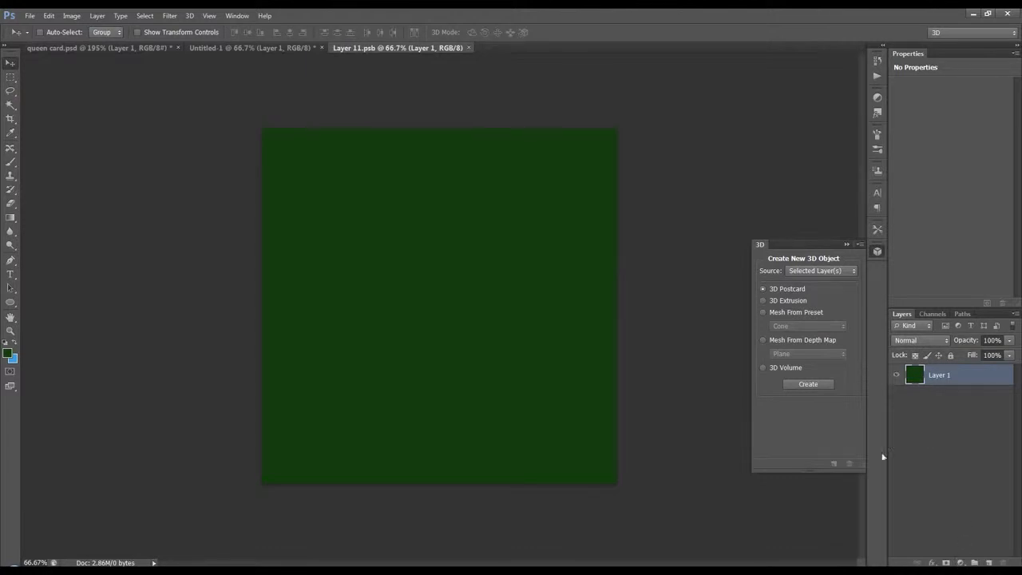
# Step: Apply a uniform, monochromatic Add Noise filter to the Layer 1 smart object in the Untitled-1 document
pyautogui.click(277, 45)
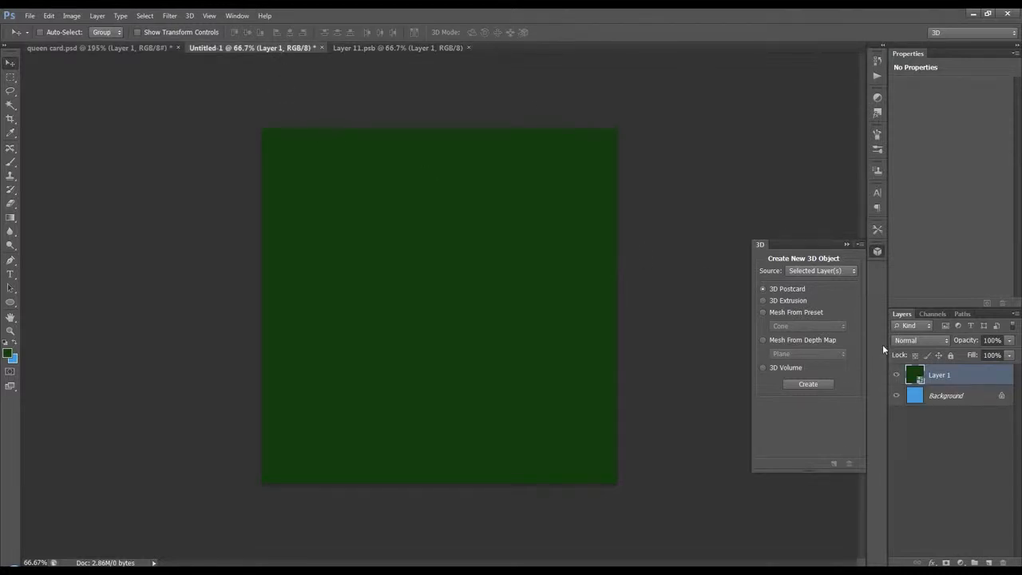
pyautogui.click(168, 16)
pyautogui.moveTo(228, 166)
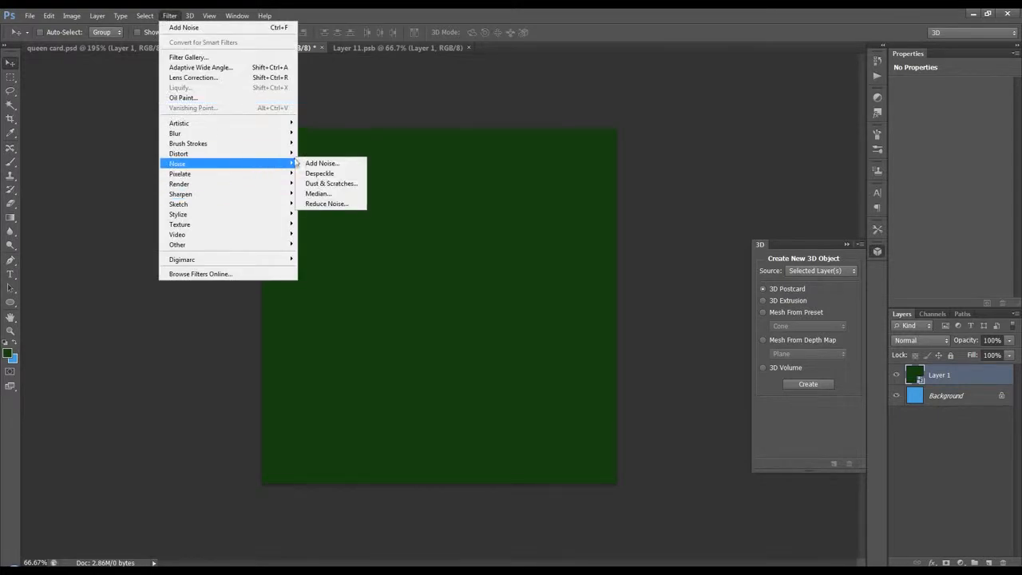
pyautogui.click(308, 165)
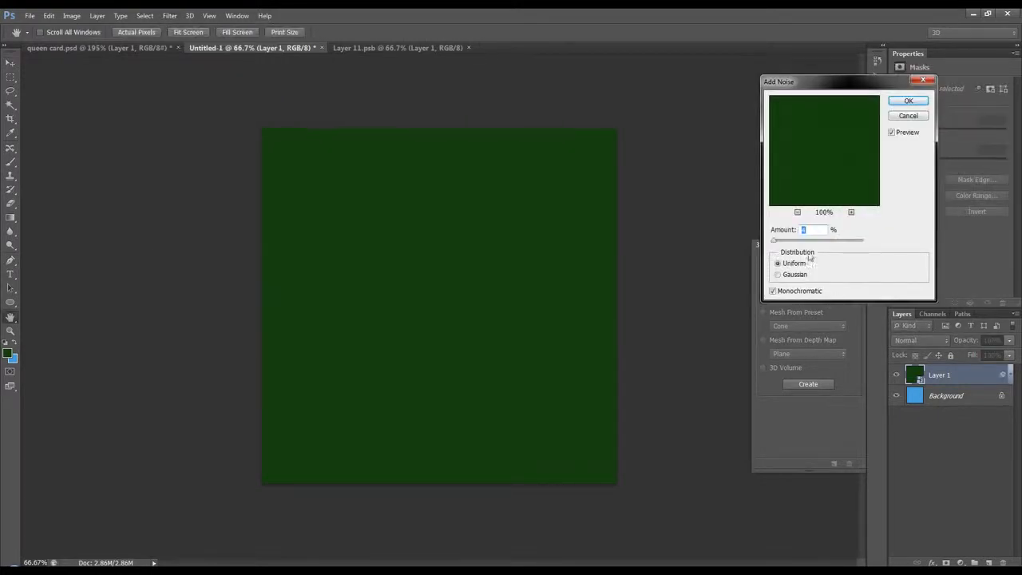
pyautogui.click(908, 100)
# Step: Add a linear black-to-white Gradient Fill layer at 90° above the green layer inside the smart object, Layer 11.psb
pyautogui.click(364, 50)
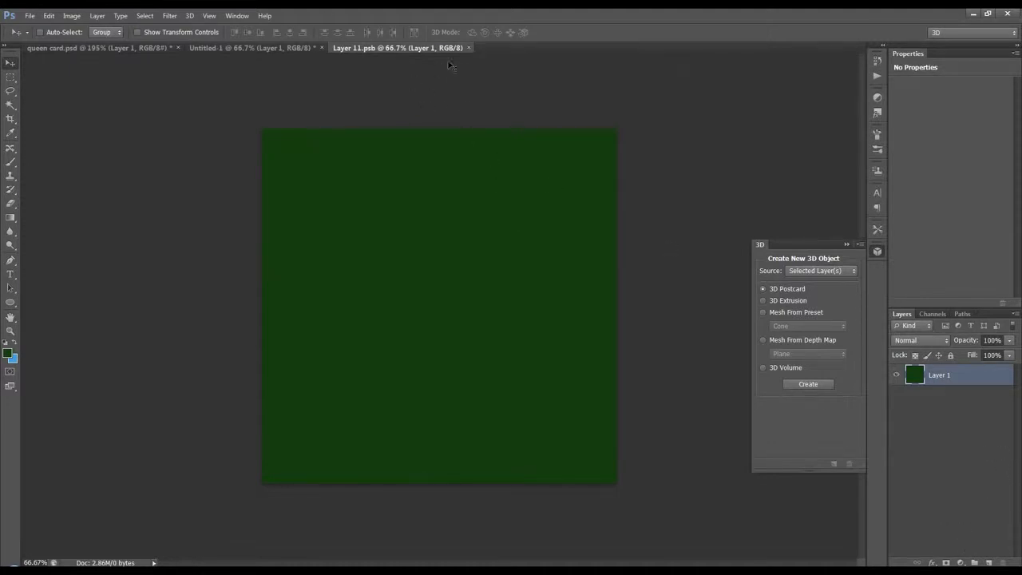
pyautogui.click(468, 48)
pyautogui.click(960, 562)
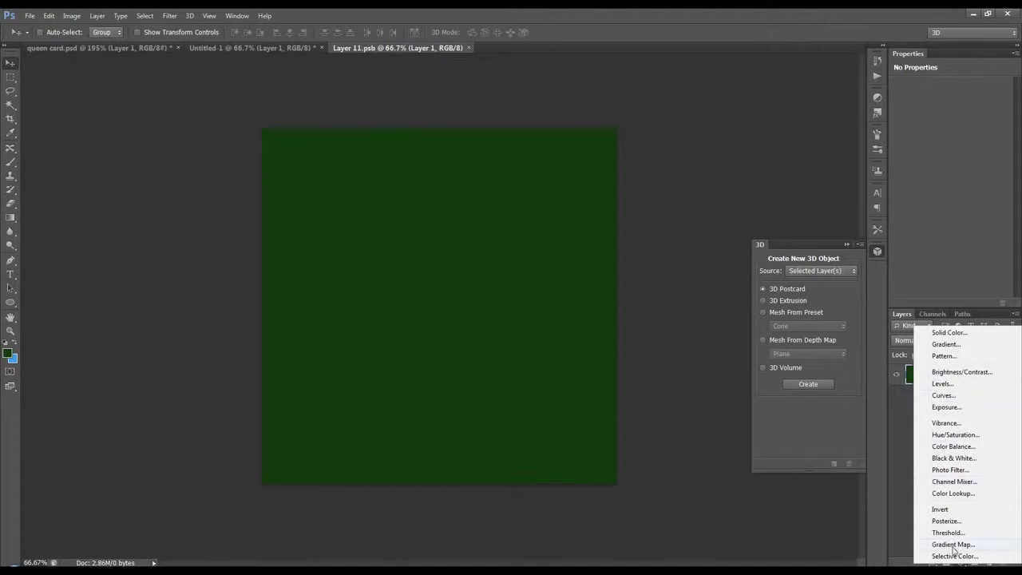
pyautogui.click(967, 346)
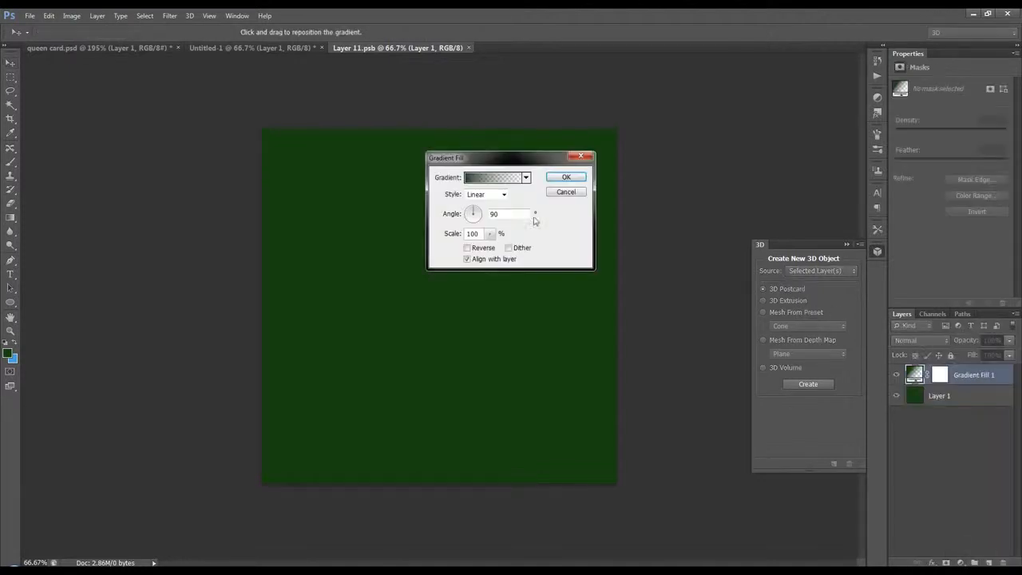
pyautogui.click(525, 178)
pyautogui.click(477, 206)
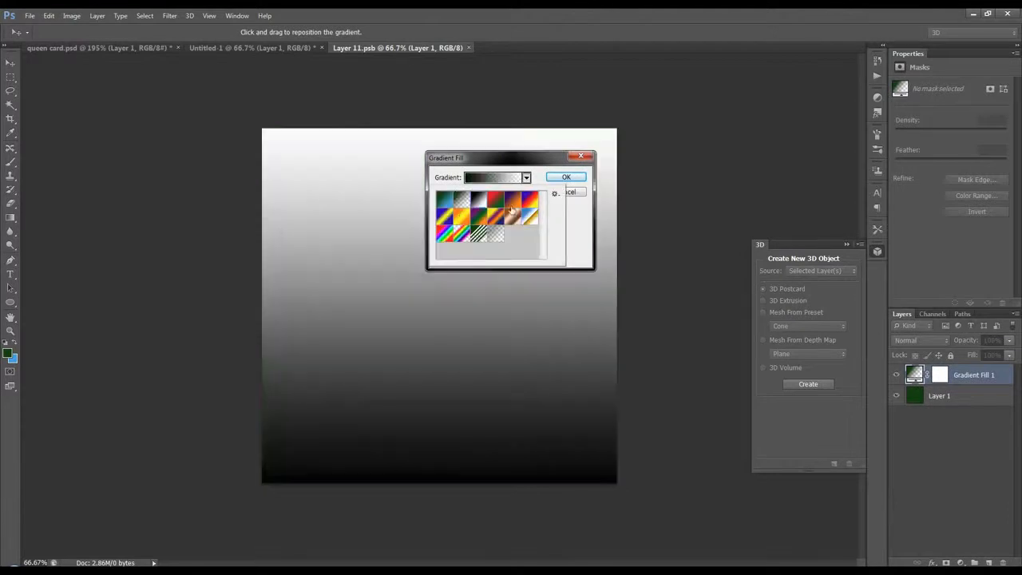
pyautogui.click(566, 176)
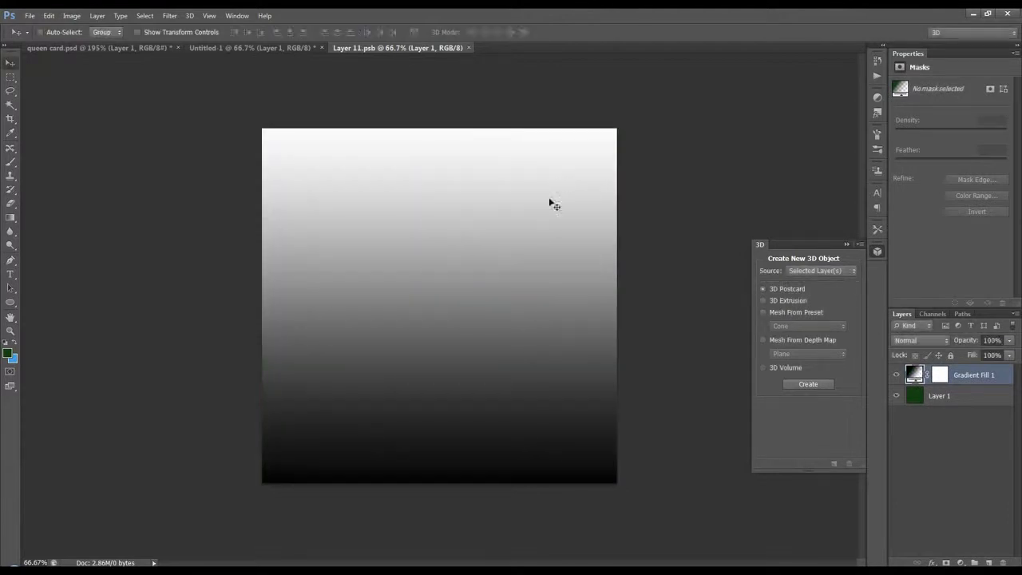
# Step: Set the gradient fill layer to Overlay blend mode at 30% opacity
pyautogui.click(934, 341)
pyautogui.click(915, 195)
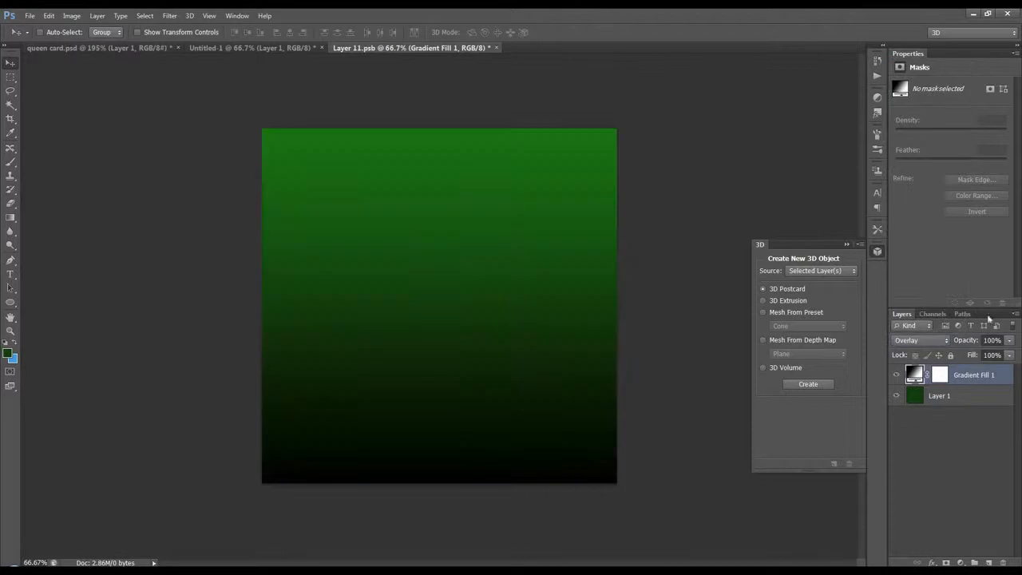
pyautogui.write('30')
pyautogui.press('Return')
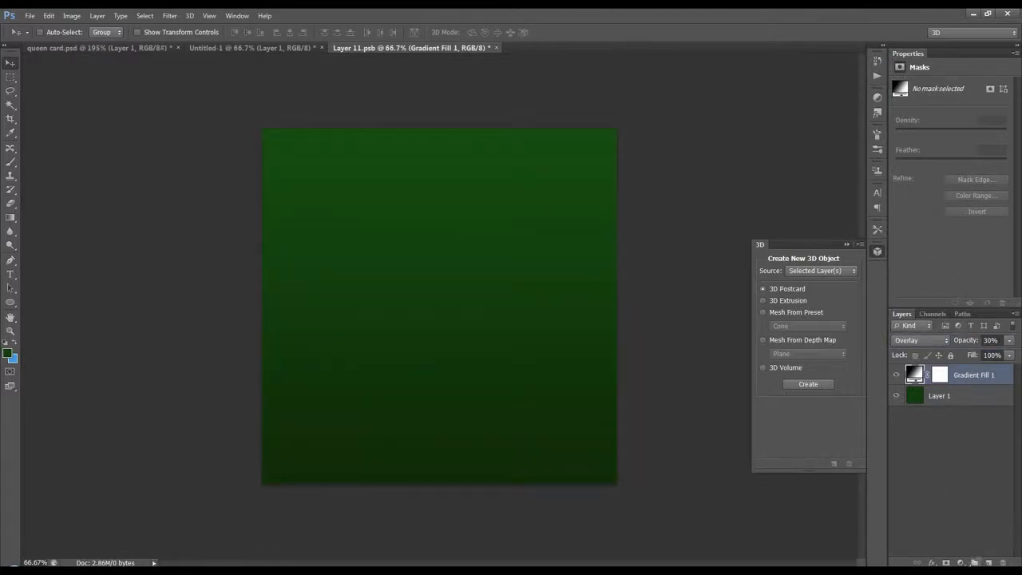
# Step: Add a Curves adjustment with a contrast S-curve, its shadow point at input 81, output 70, and save and close Layer 11.psb
pyautogui.click(961, 563)
pyautogui.click(946, 396)
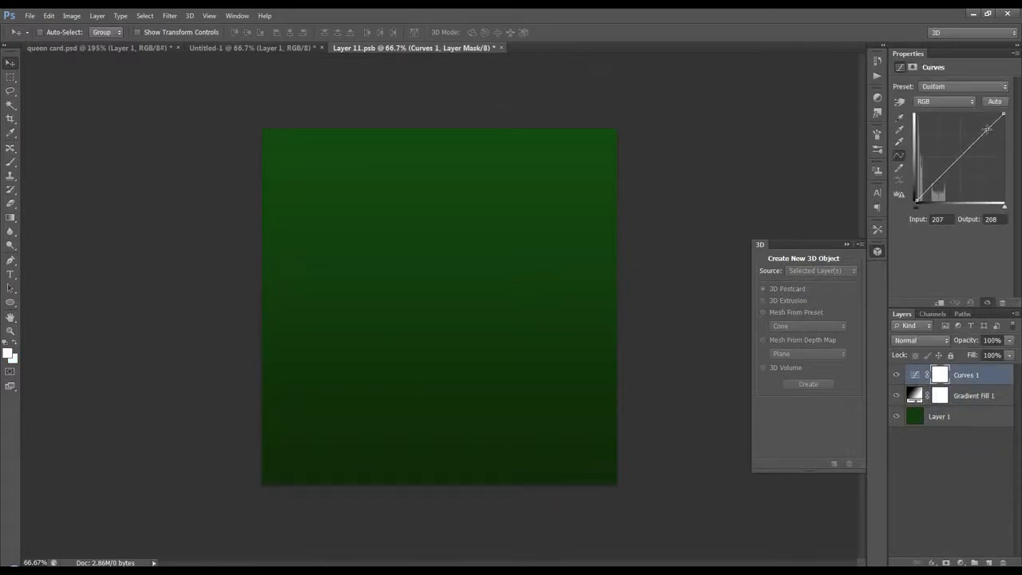
pyautogui.moveTo(978, 139); pyautogui.dragTo(978, 128)
pyautogui.moveTo(942, 169); pyautogui.dragTo(943, 176)
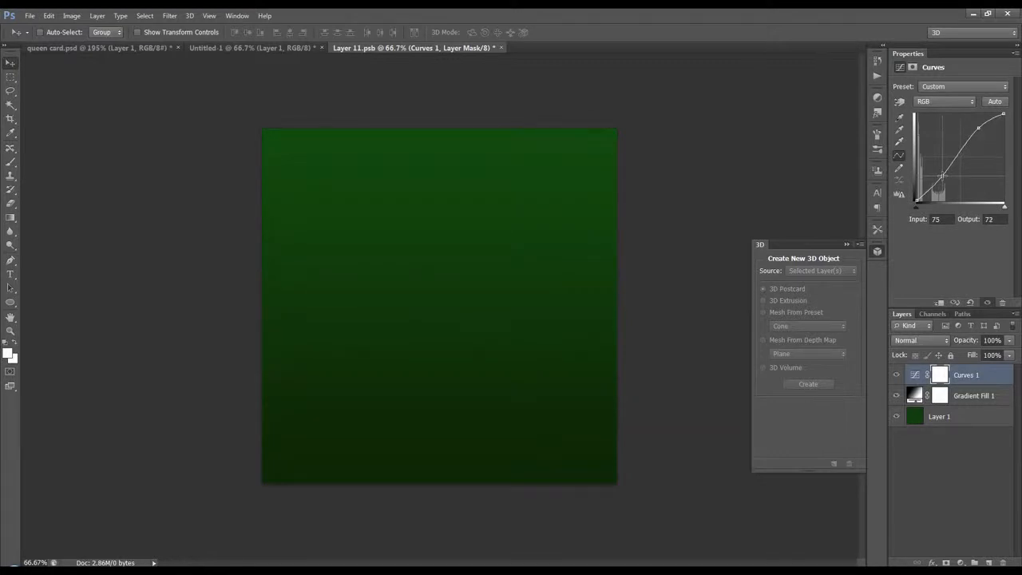
pyautogui.moveTo(943, 174); pyautogui.dragTo(945, 176)
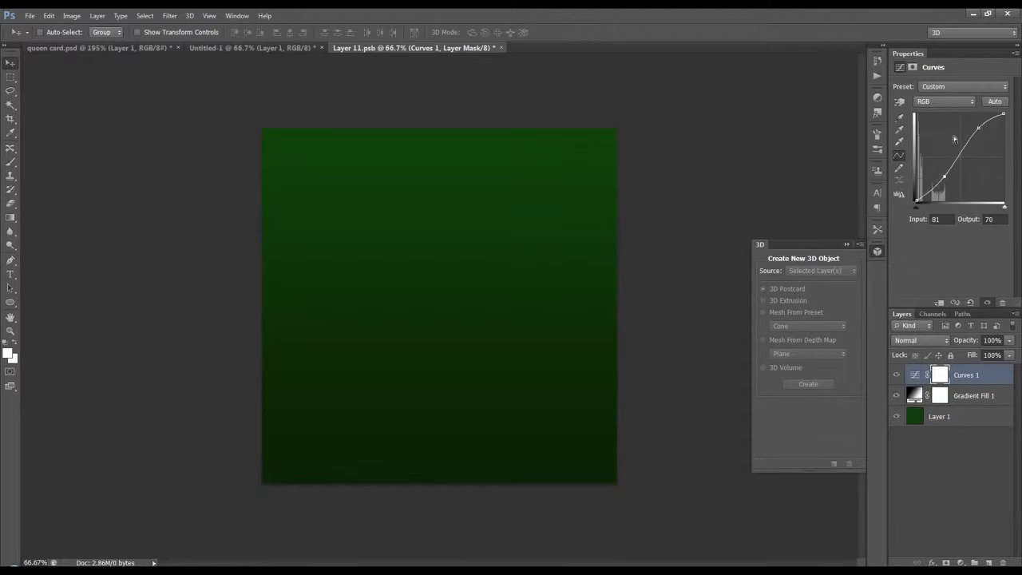
pyautogui.moveTo(981, 126); pyautogui.dragTo(980, 130)
pyautogui.click(502, 49)
pyautogui.click(474, 222)
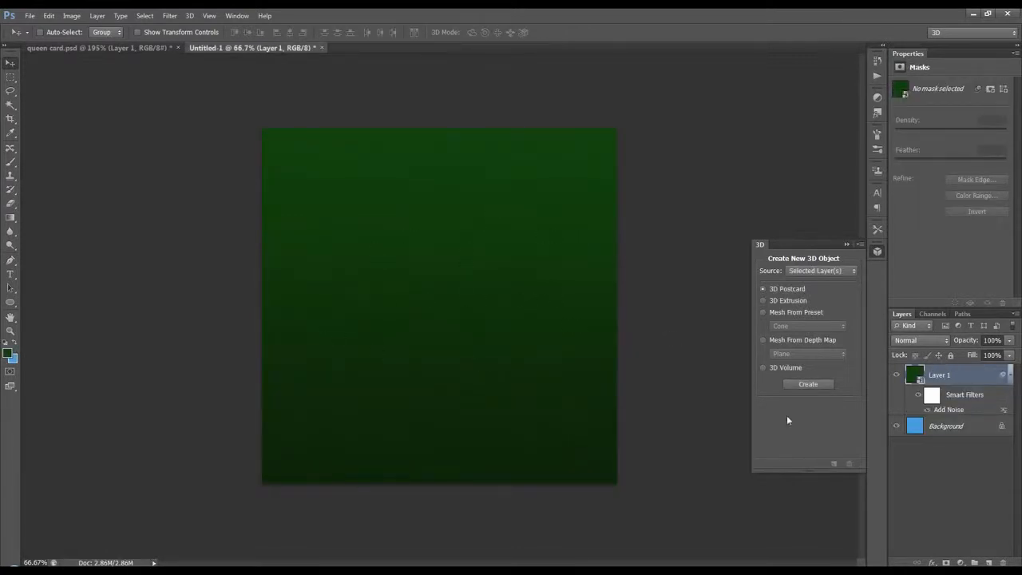
# Step: Turn Layer 1 into a 3D postcard, tilt the camera so the green plane recedes like a tabletop, and hide the 3D guides
pyautogui.rightClick(974, 380)
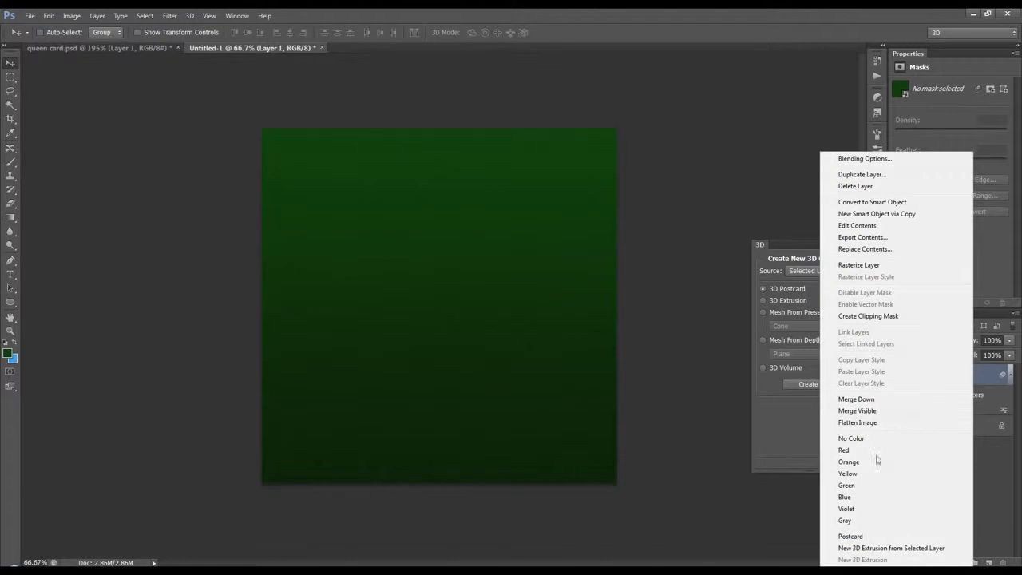
pyautogui.click(876, 539)
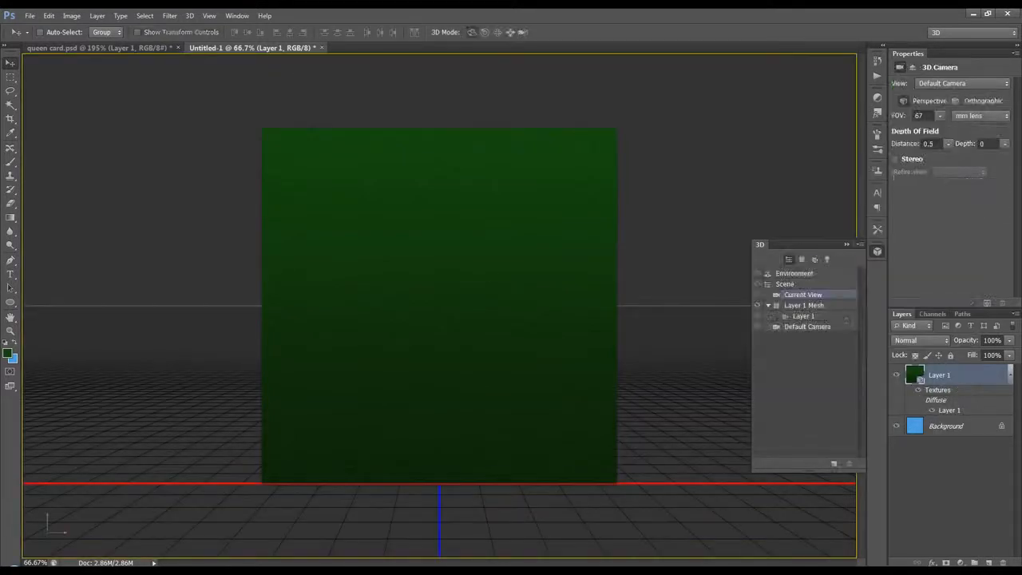
pyautogui.moveTo(671, 272); pyautogui.dragTo(639, 254)
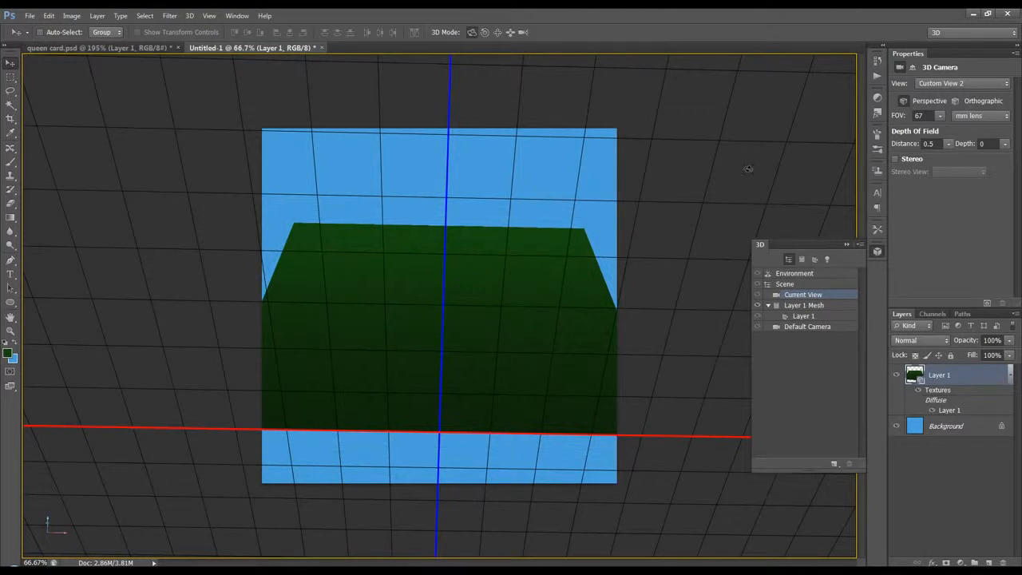
pyautogui.hotkey('ctrl', 'h')
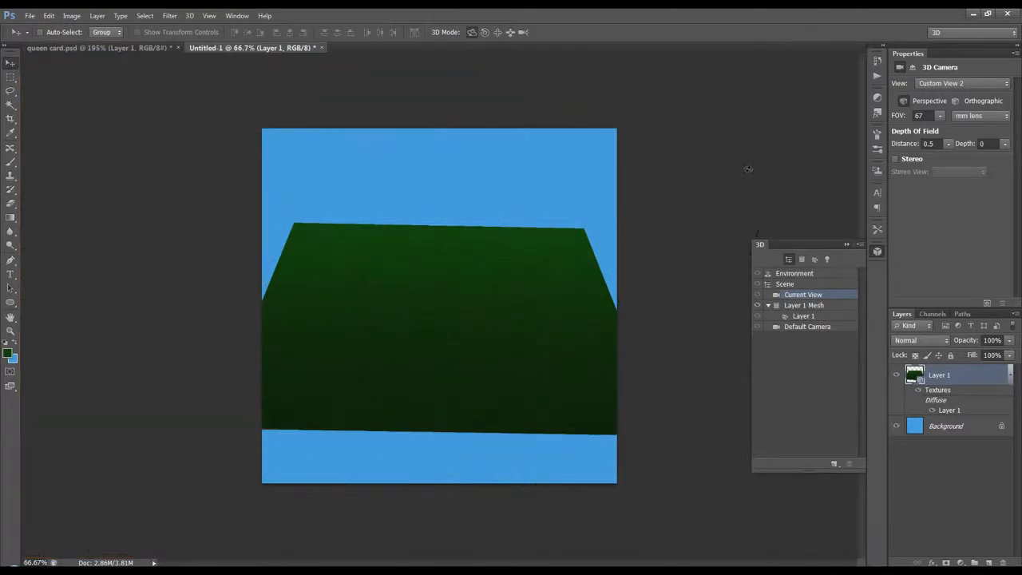
pyautogui.moveTo(655, 249); pyautogui.dragTo(651, 251)
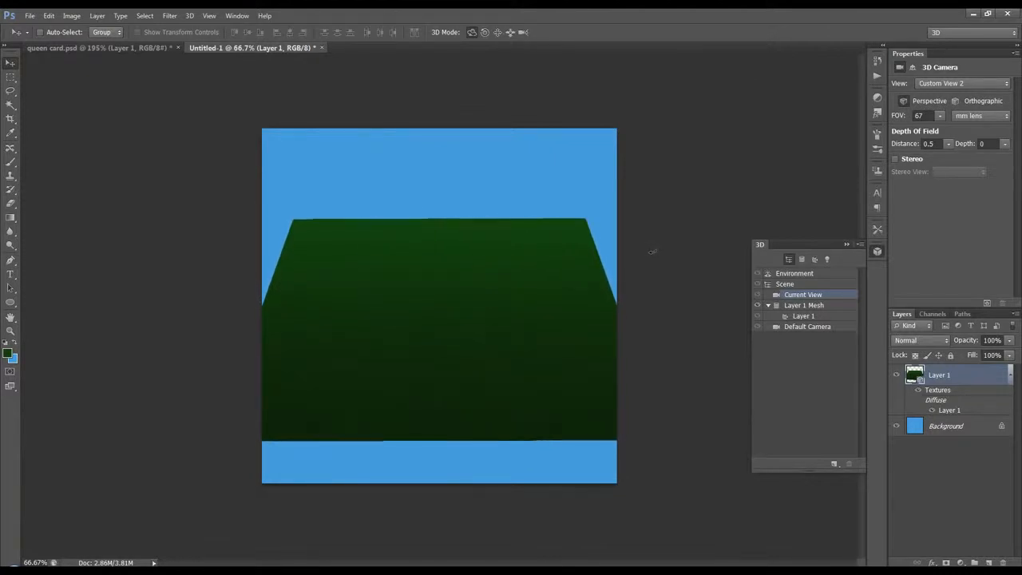
# Step: Copy the 3D queen card from queen card.psd into Untitled-1 and place it small in the middle of the green table
pyautogui.click(98, 46)
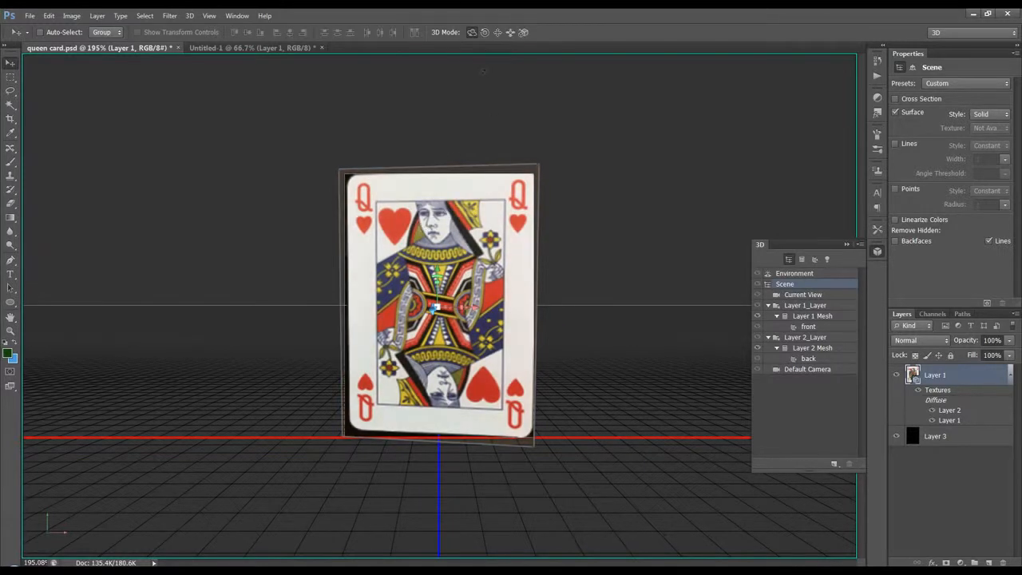
pyautogui.moveTo(475, 232); pyautogui.dragTo(485, 344)
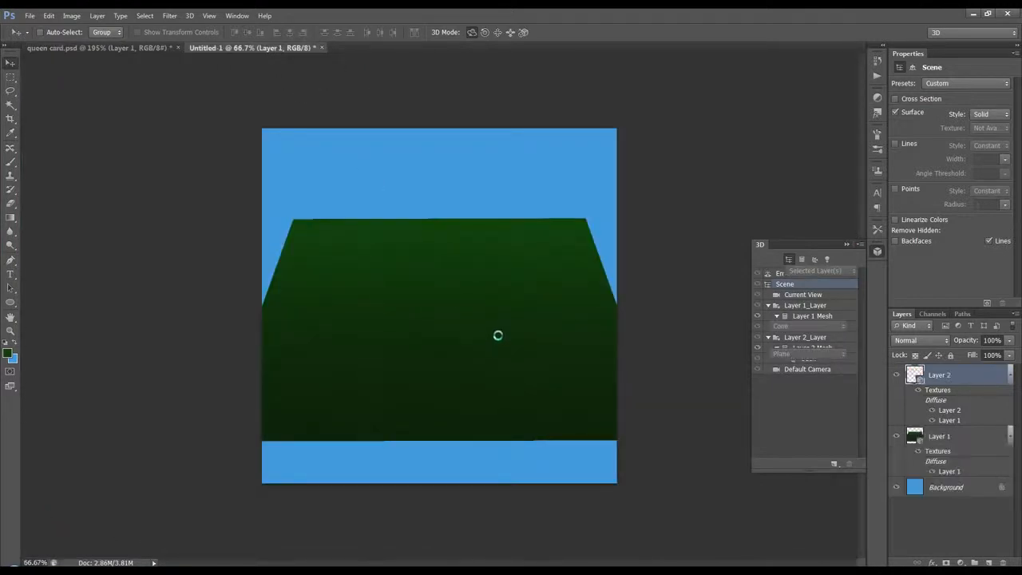
pyautogui.moveTo(488, 342); pyautogui.dragTo(471, 279)
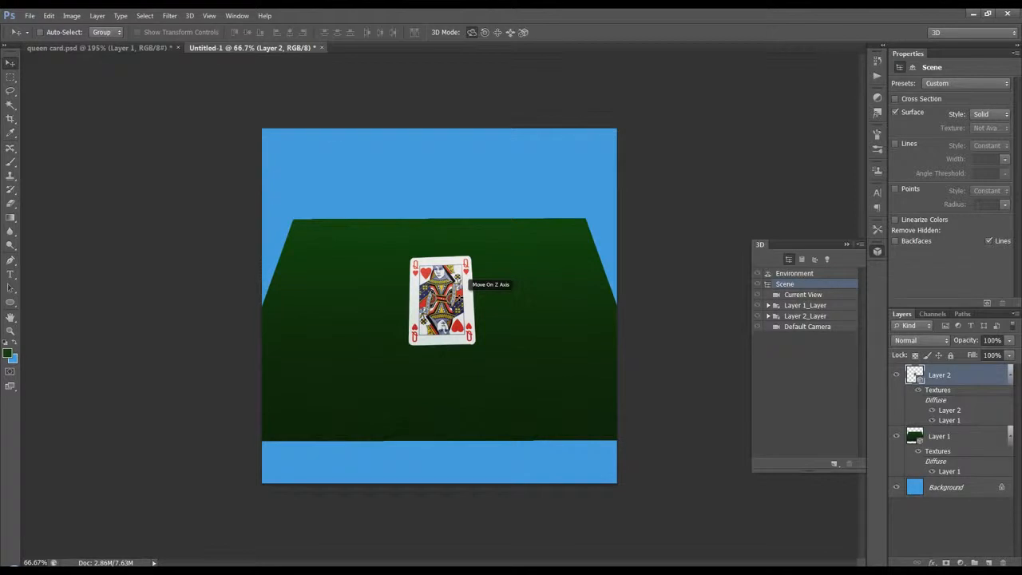
# Step: Show the Timeline and create a video timeline for the document
pyautogui.click(236, 16)
pyautogui.click(244, 310)
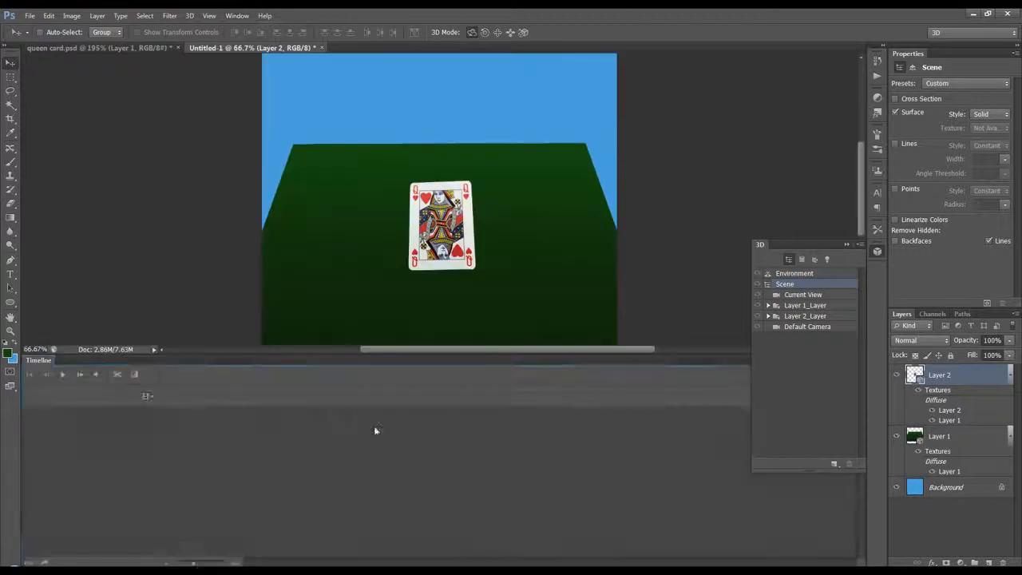
pyautogui.click(471, 469)
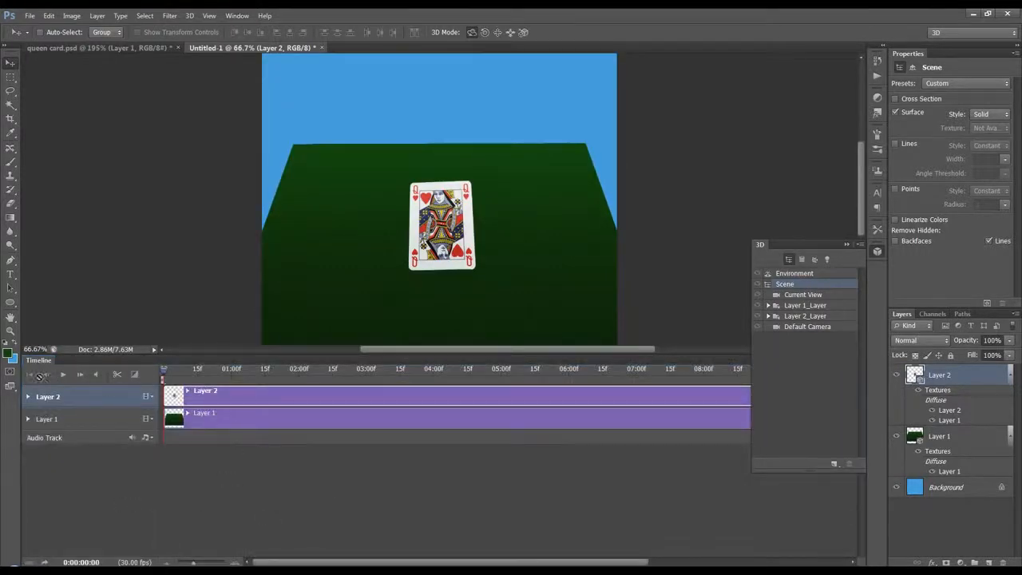
# Step: Rename the queen card layer to "card" and the green table layer to "BG"
pyautogui.doubleClick(939, 376)
pyautogui.write('ca')
pyautogui.press('Return')
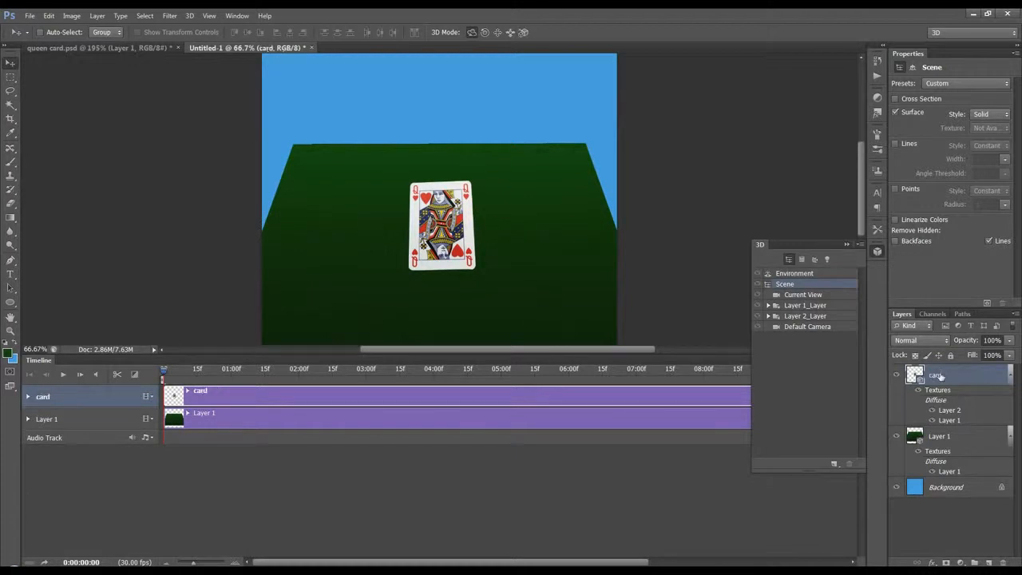
pyautogui.doubleClick(940, 437)
pyautogui.write('BG')
pyautogui.press('Return')
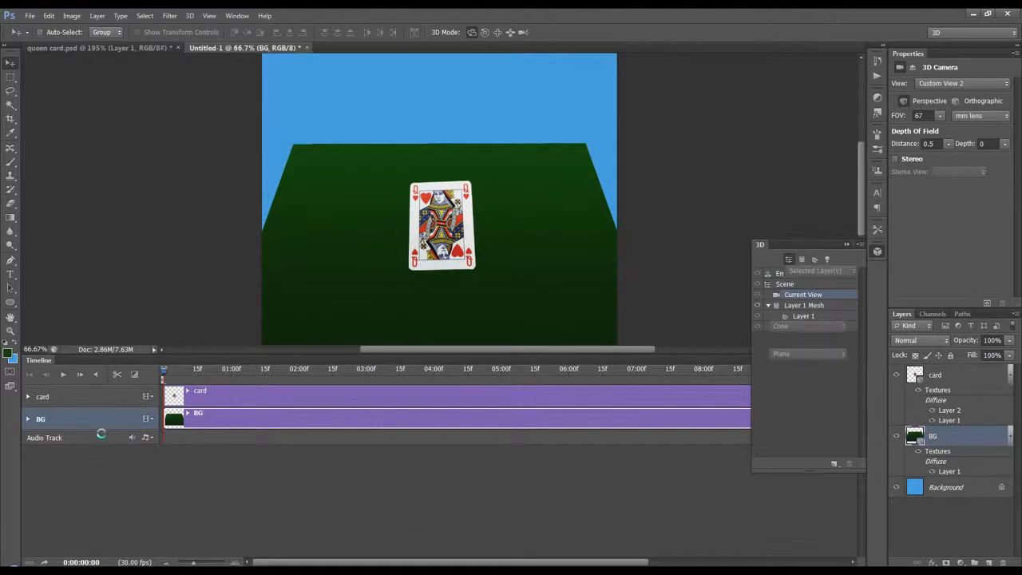
# Step: Enable keyframing of the card layer's 3D Camera Position at the start of the timeline
pyautogui.click(89, 399)
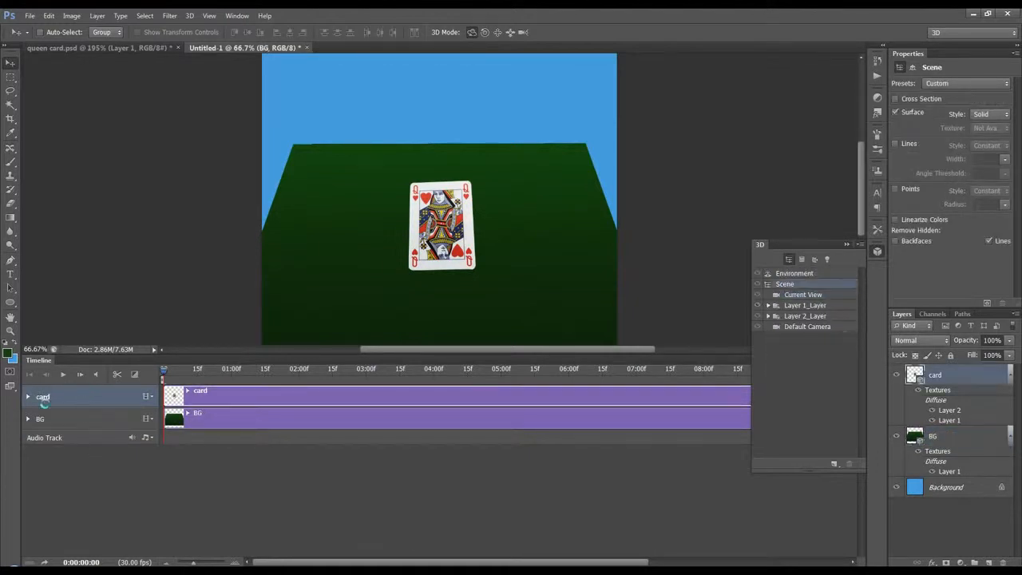
pyautogui.click(27, 396)
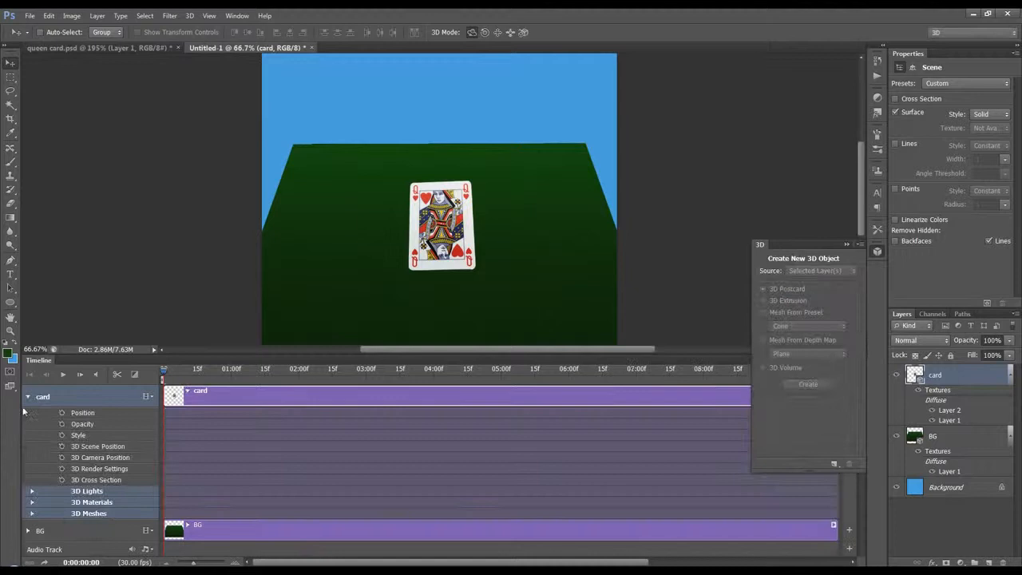
pyautogui.click(62, 457)
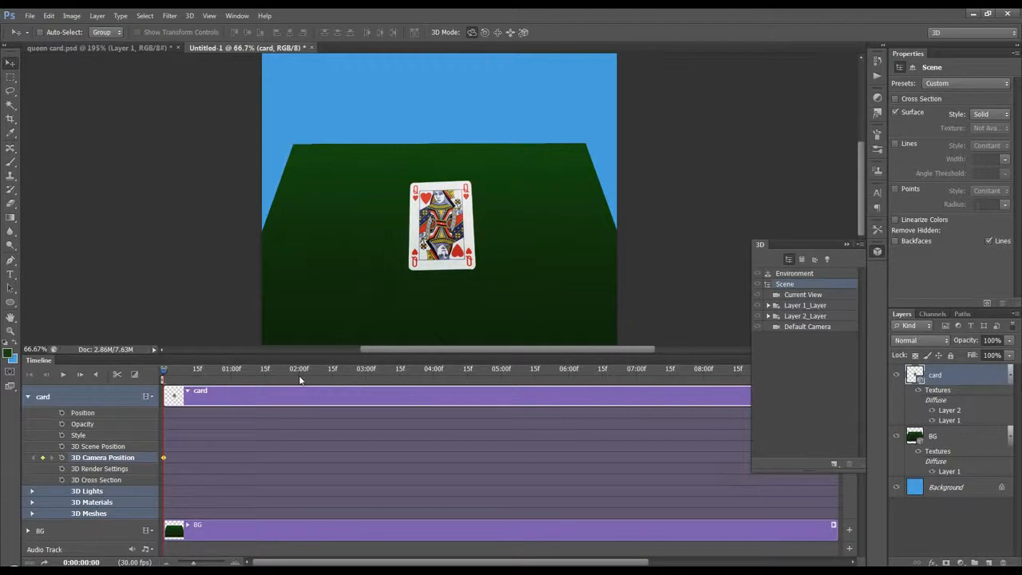
# Step: At 02:00, rotate the card's current 3D view until its red back faces up at the same spot on the table
pyautogui.click(300, 377)
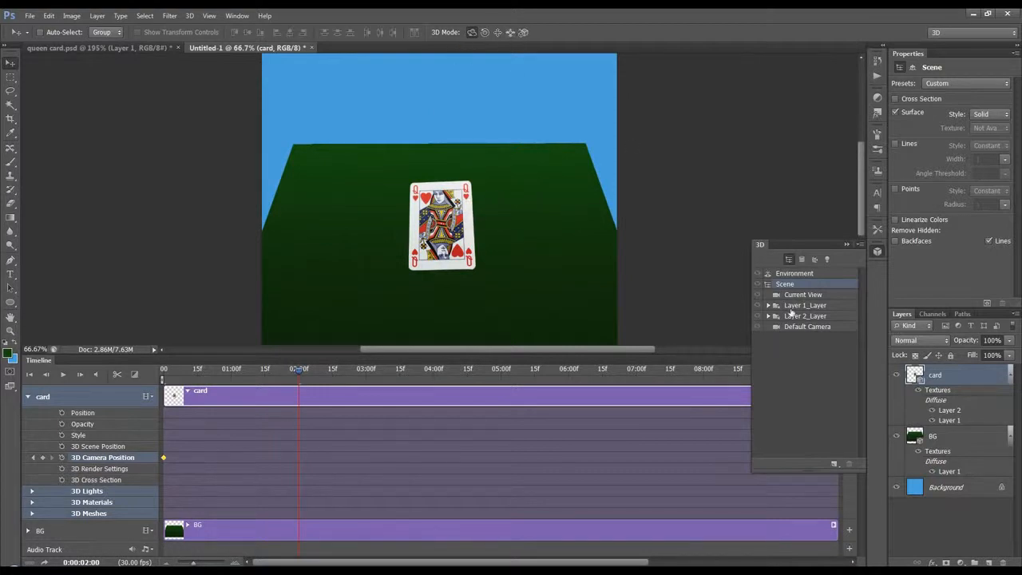
pyautogui.click(812, 296)
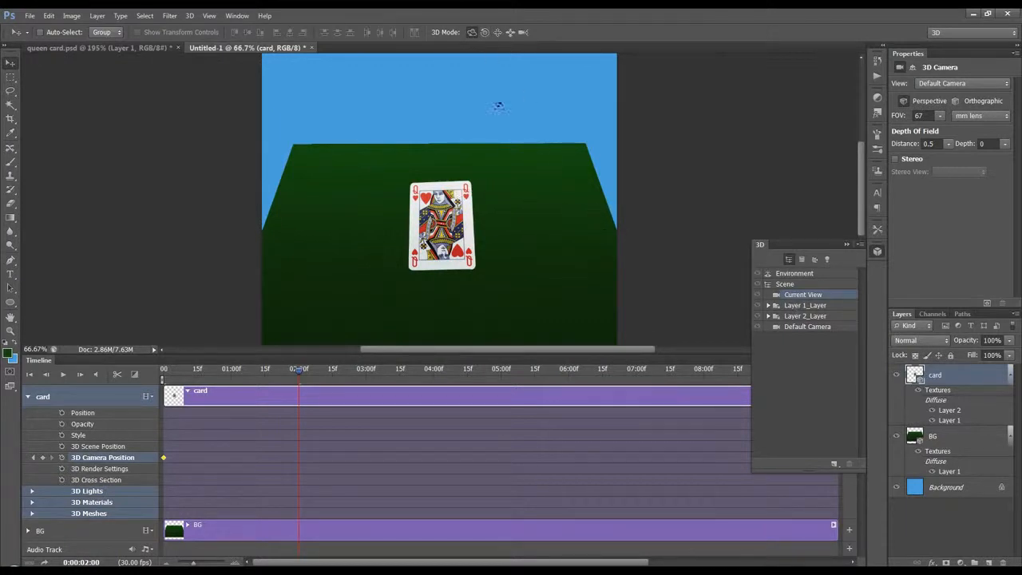
pyautogui.moveTo(601, 229); pyautogui.dragTo(880, 233)
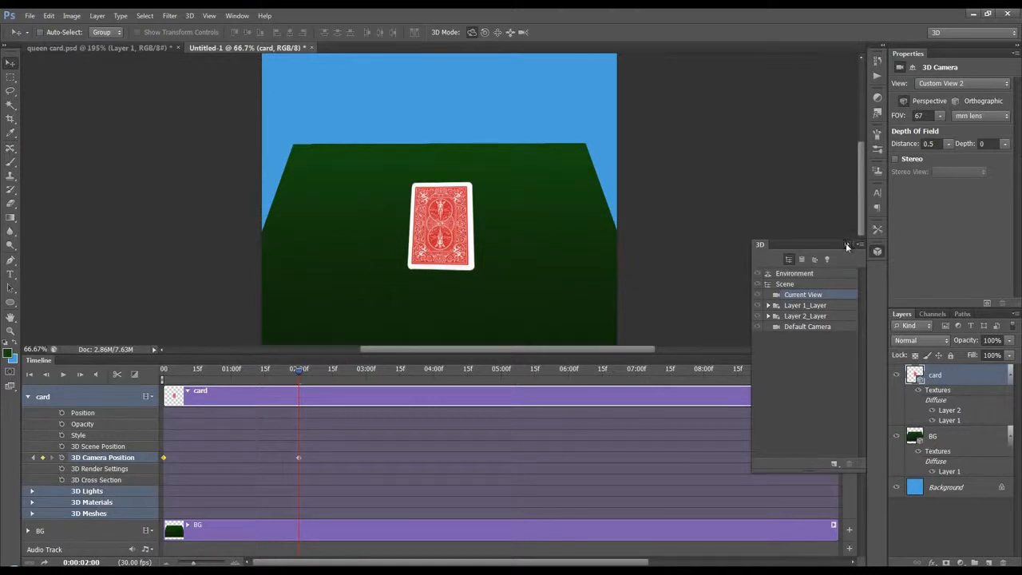
# Step: Shorten the timeline work area to end just before 03:00 and play the card flip from the start
pyautogui.click(846, 245)
pyautogui.moveTo(840, 380); pyautogui.dragTo(356, 382)
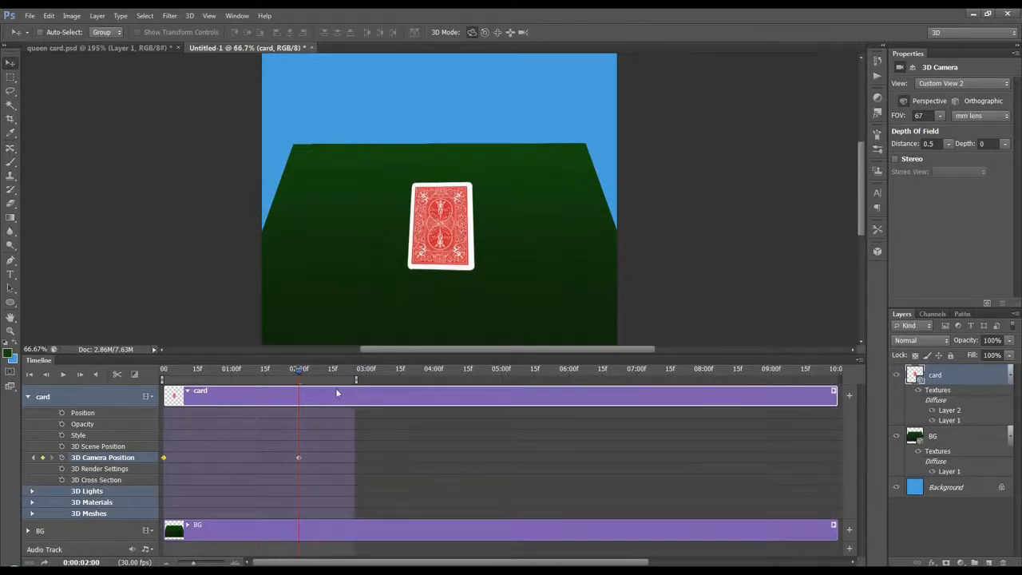
pyautogui.moveTo(301, 375); pyautogui.dragTo(154, 377)
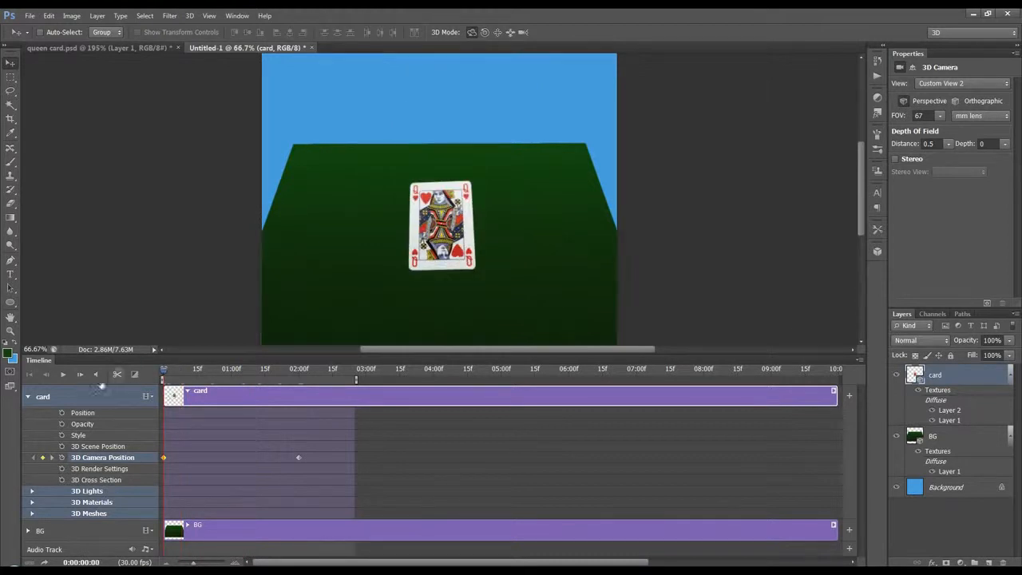
pyautogui.click(64, 375)
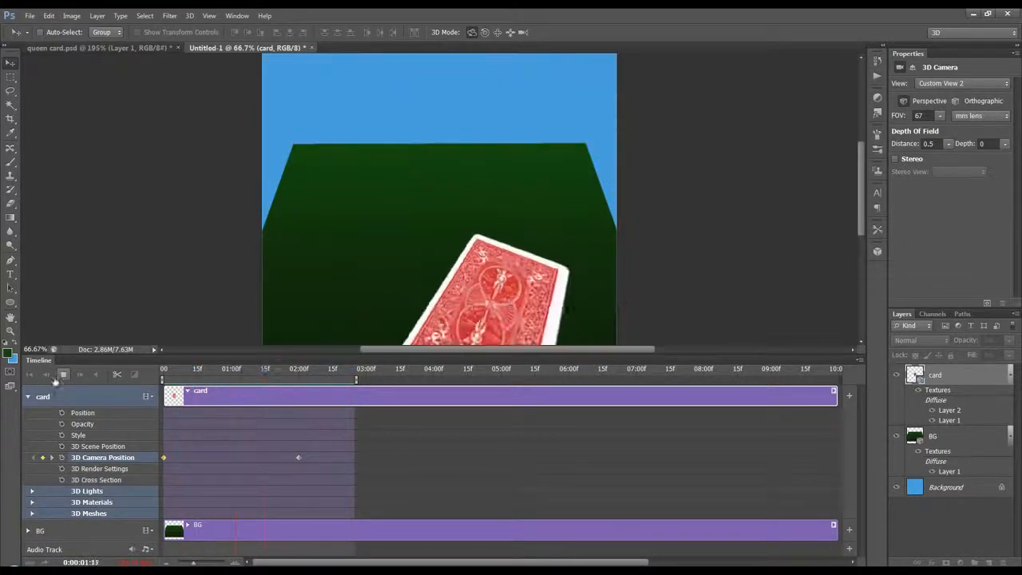
pyautogui.press('space')
# Step: Scrub through the first two seconds of the timeline to examine the card's motion between the two camera keyframes
pyautogui.moveTo(287, 371); pyautogui.dragTo(246, 374)
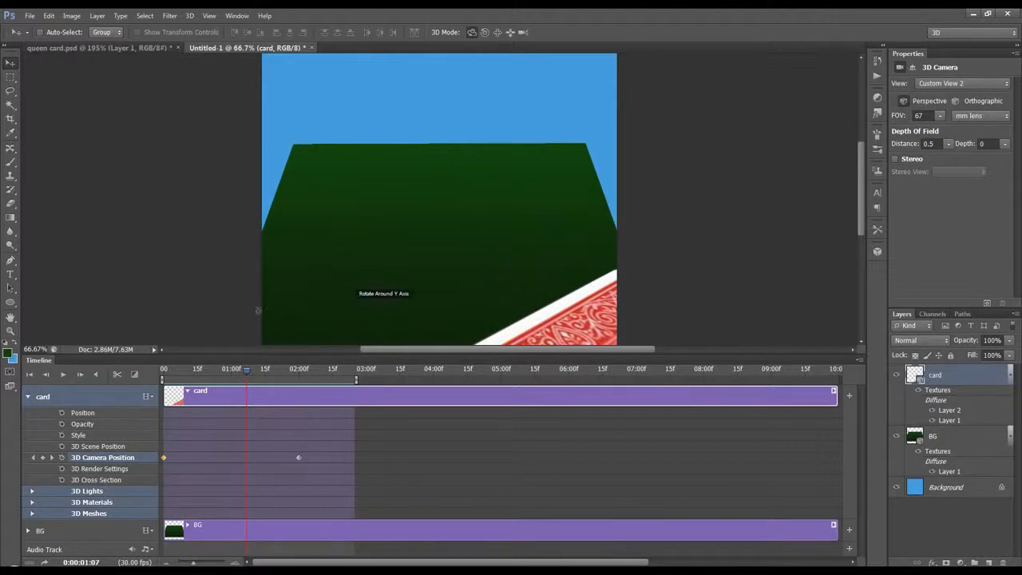
pyautogui.moveTo(247, 377); pyautogui.dragTo(301, 389)
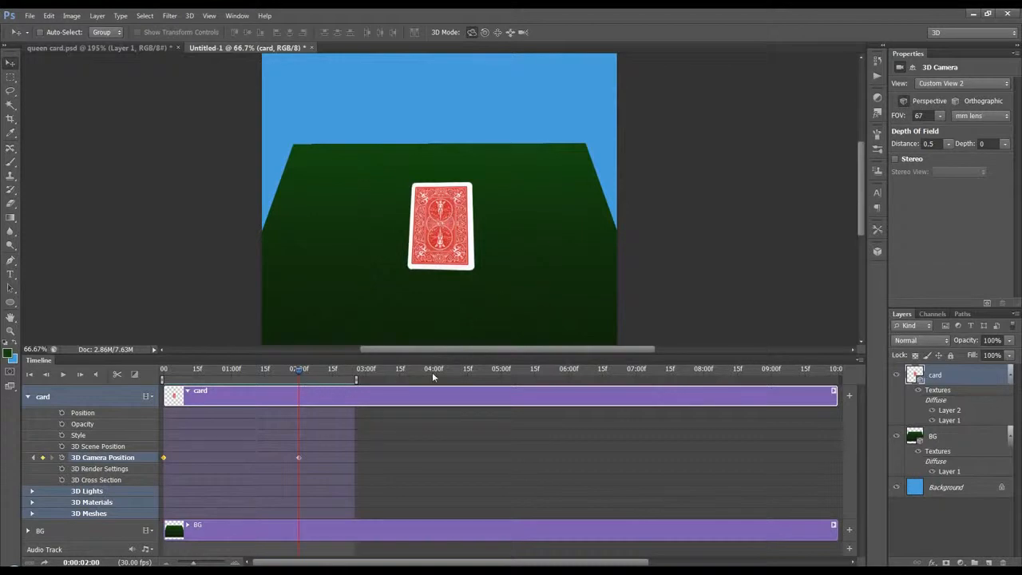
pyautogui.moveTo(300, 372)
pyautogui.mouseDown()
pyautogui.moveTo(251, 372)
pyautogui.moveTo(289, 372)
pyautogui.mouseUp()
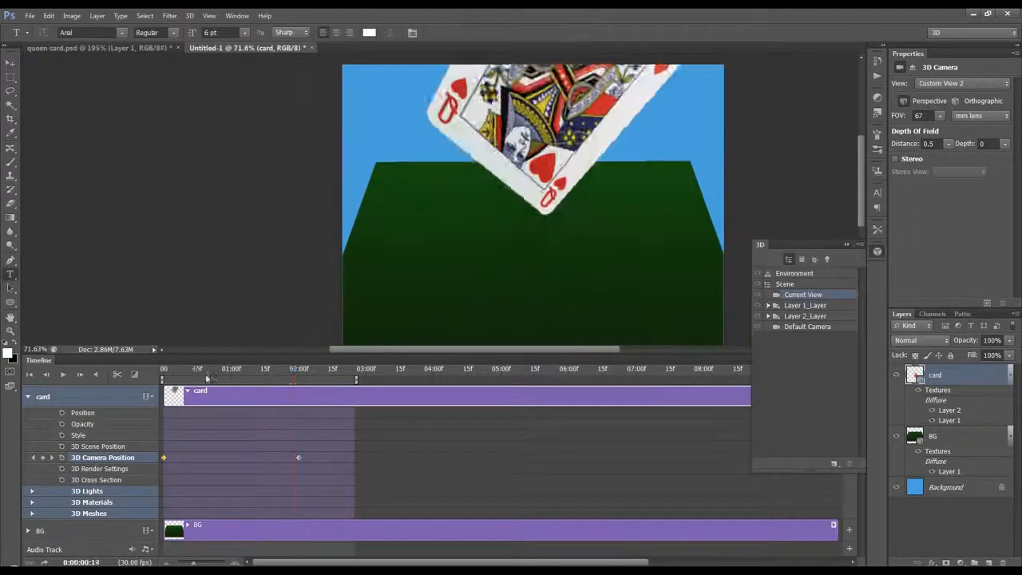
pyautogui.moveTo(297, 378); pyautogui.dragTo(349, 378)
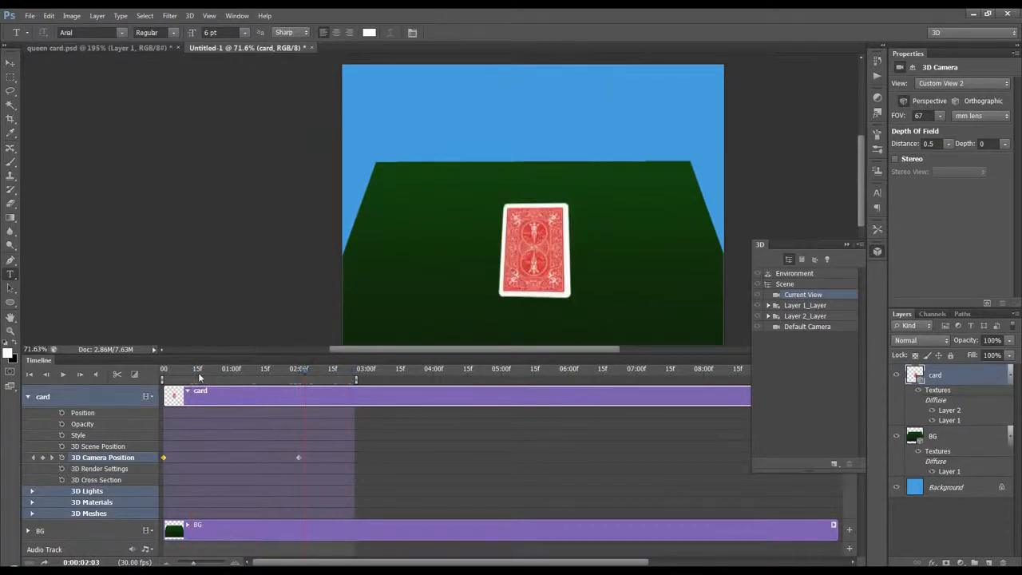
pyautogui.click(199, 376)
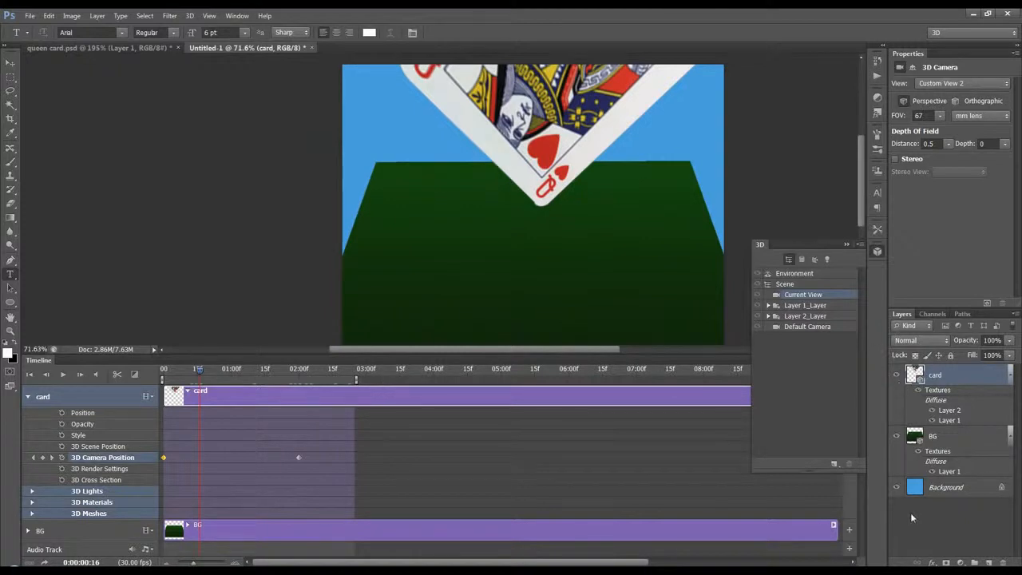
pyautogui.click(912, 574)
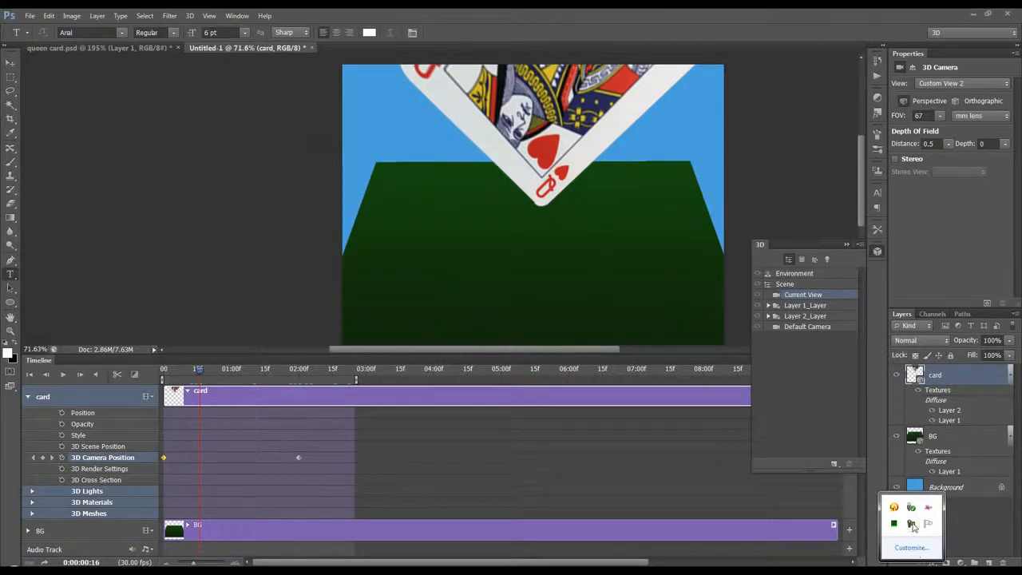